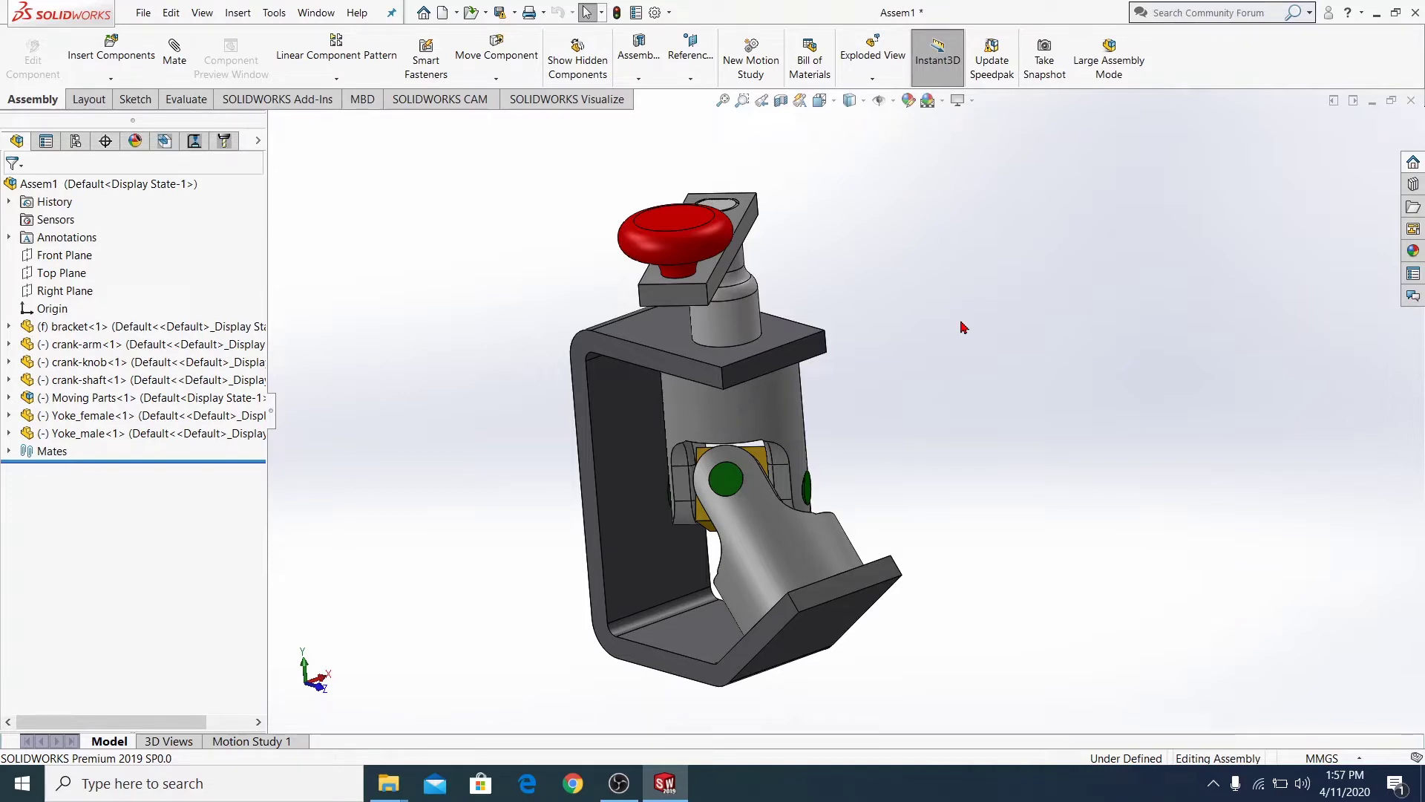
# - Check the View Settings flyout, then launch Registry Editor by searching Windows for 'reg'
pyautogui.click(959, 100)
pyautogui.click(176, 781)
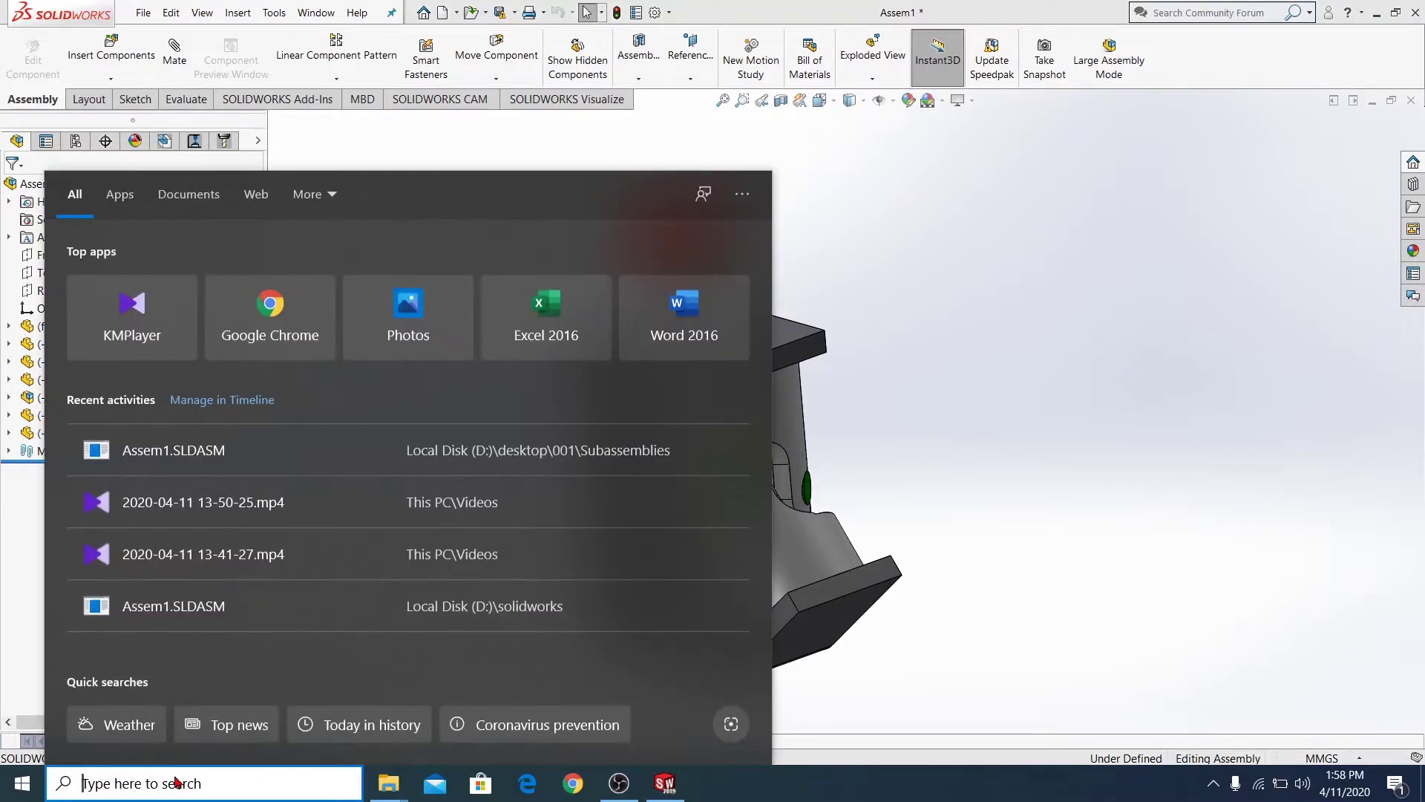
pyautogui.write('reg')
pyautogui.click(204, 288)
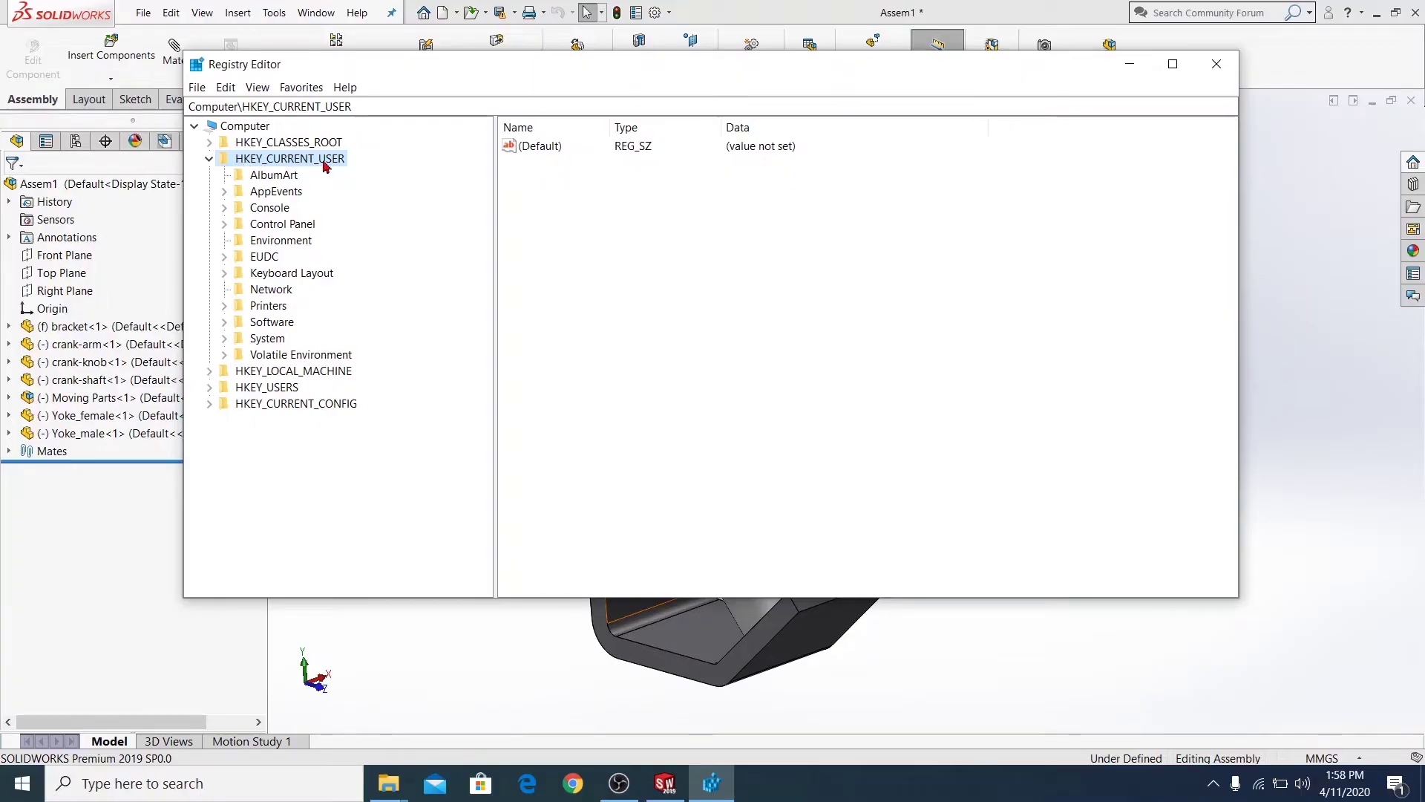
# - Expand HKEY_CURRENT_USER\Software and its SolidWorks key
pyautogui.click(224, 326)
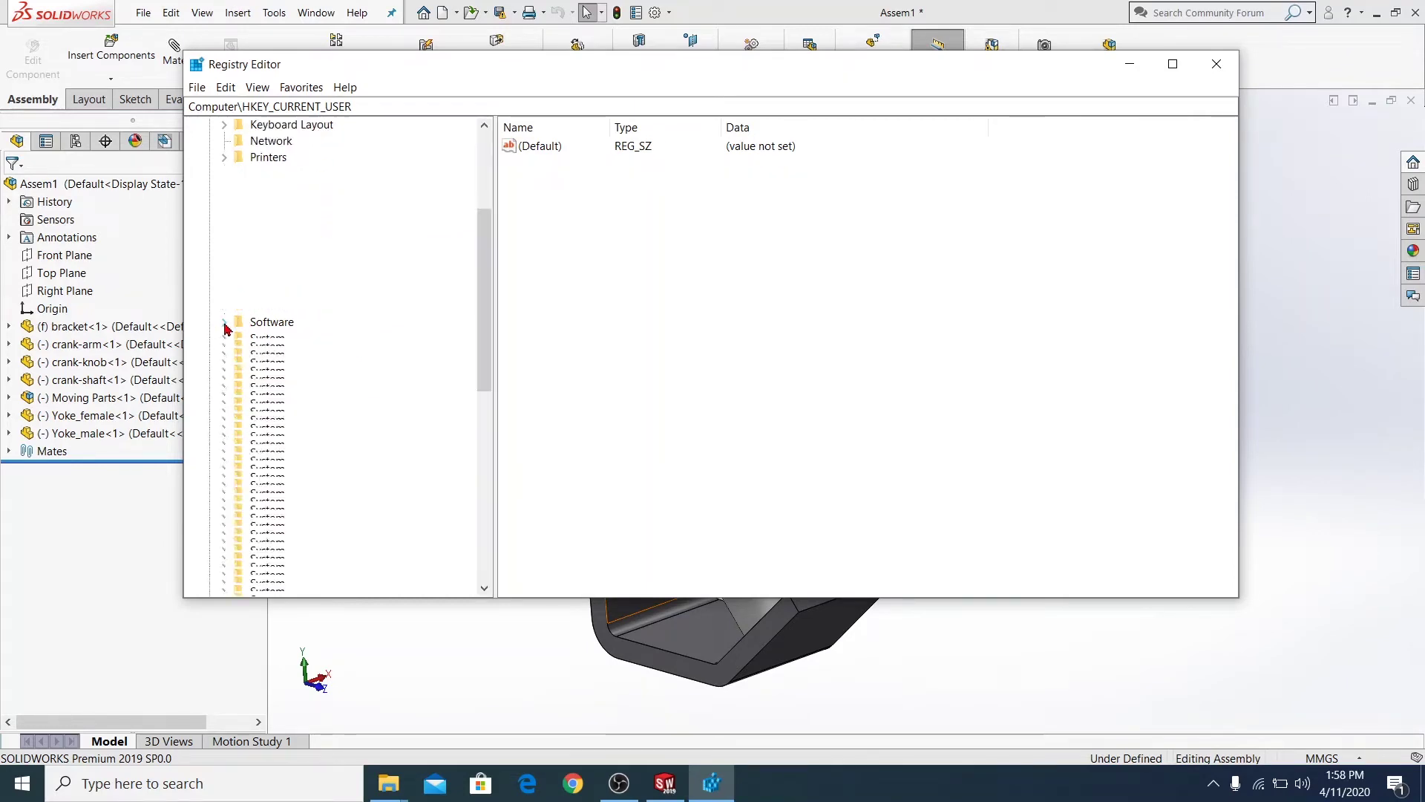
pyautogui.scroll(-10, 227, 326)
pyautogui.scroll(-2, 302, 389)
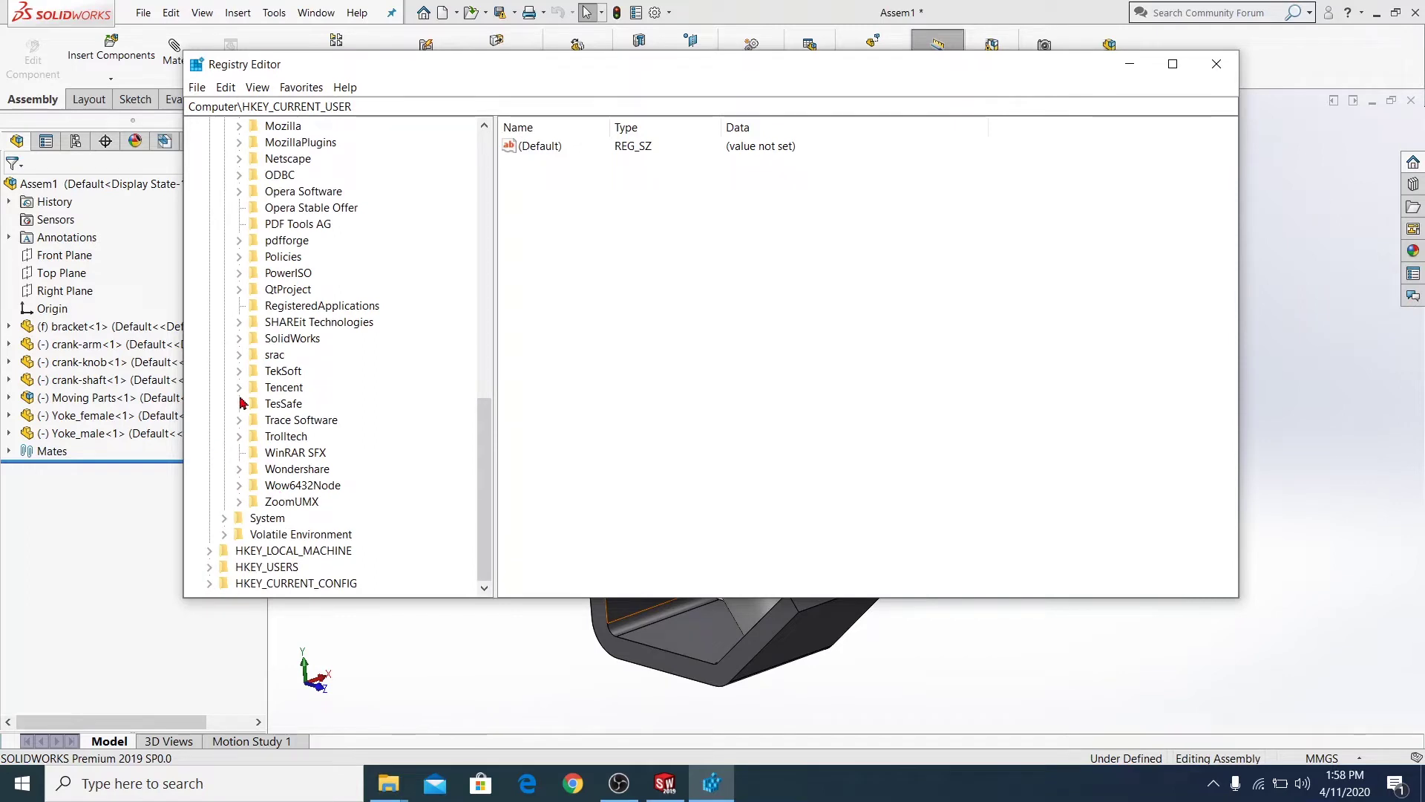
pyautogui.scroll(2, 245, 387)
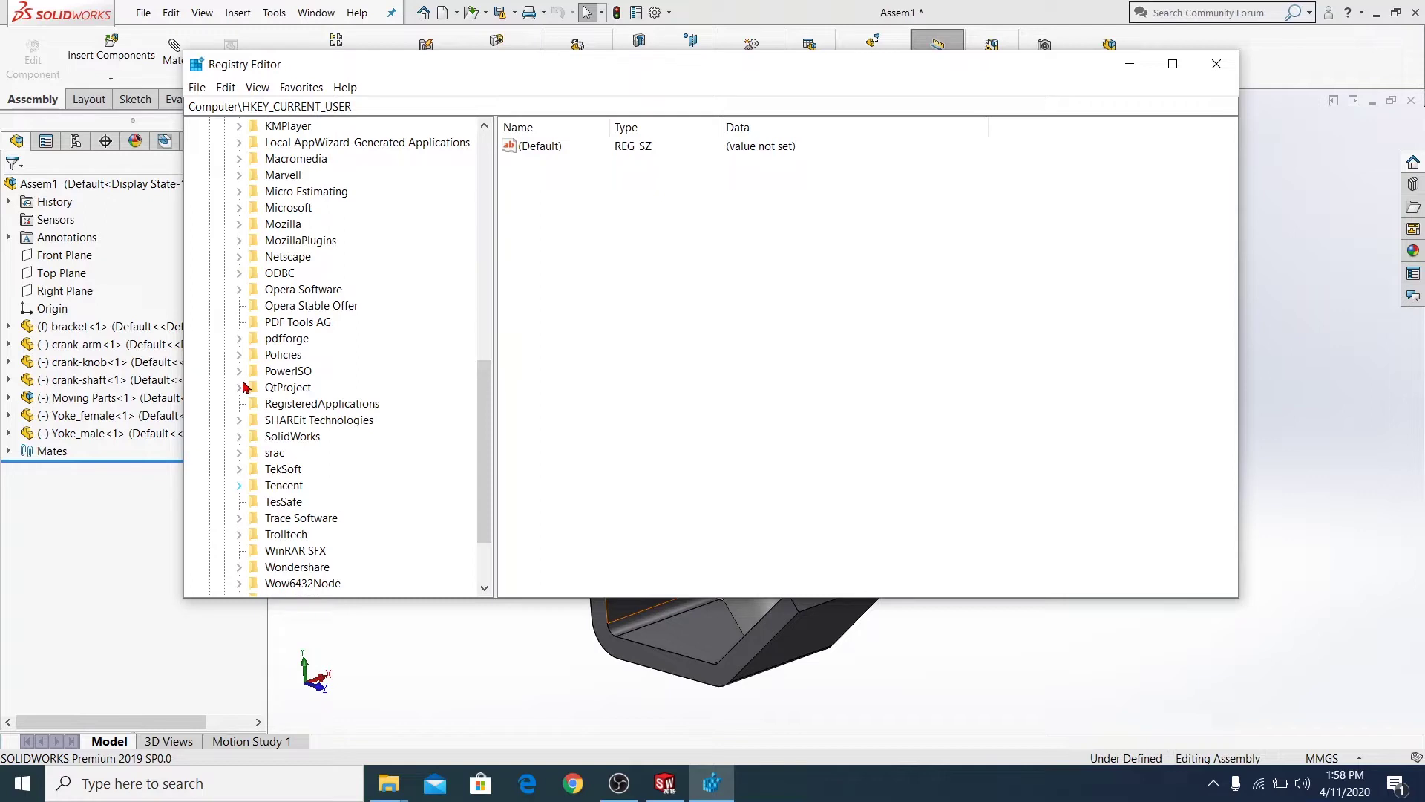
pyautogui.click(239, 436)
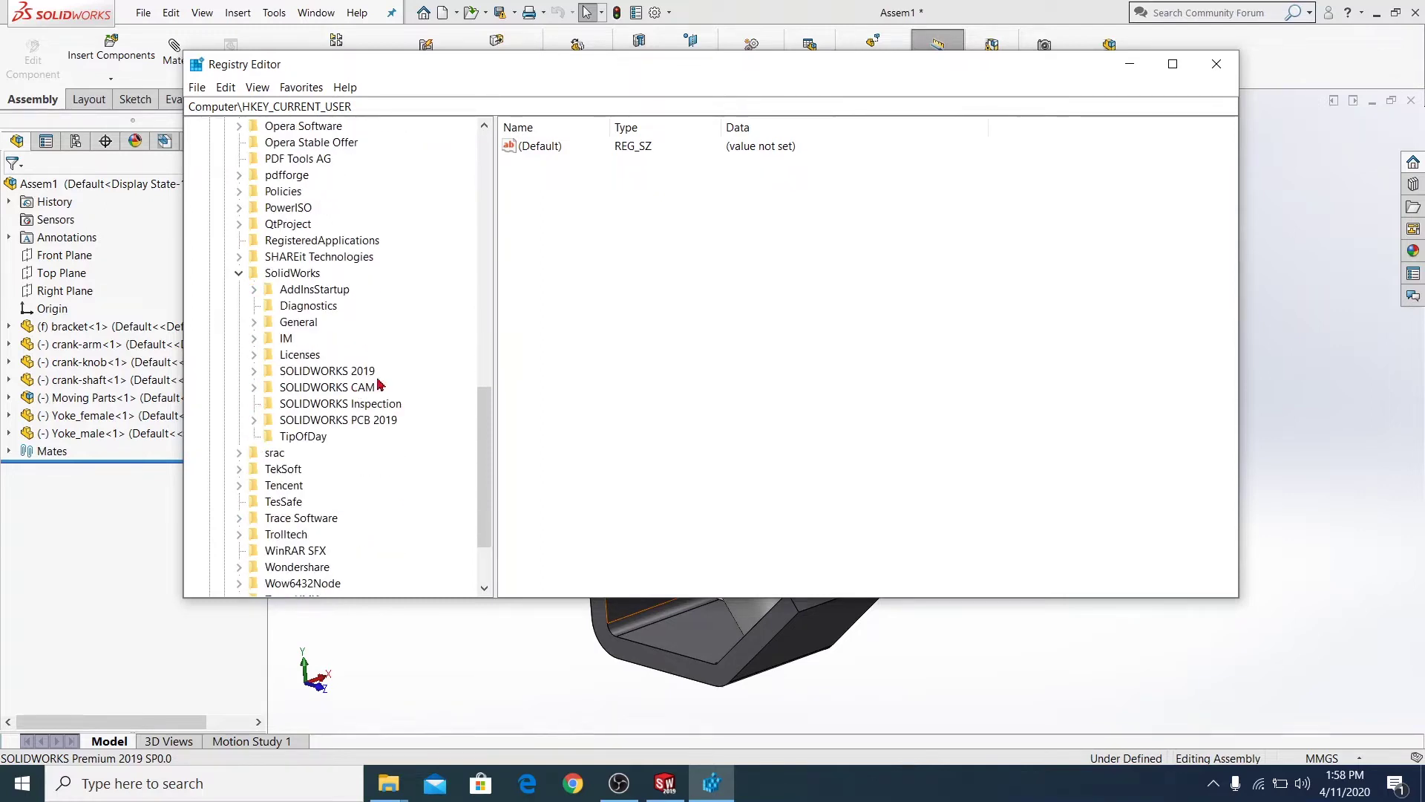
# - Expand SOLIDWORKS 2019 > Performance > Graphics > Hardware in the registry tree
pyautogui.click(255, 371)
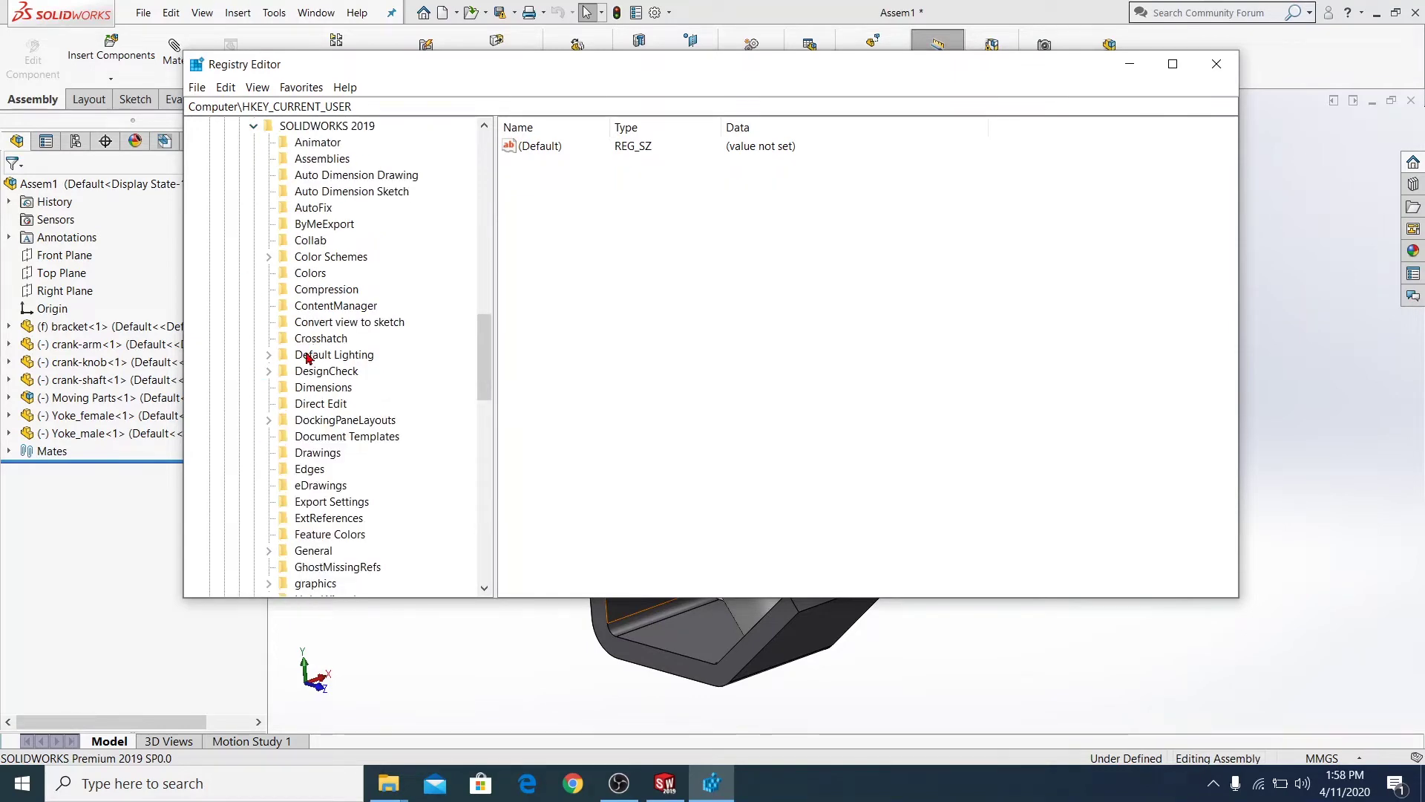
pyautogui.scroll(-2, 312, 357)
pyautogui.scroll(-1, 271, 483)
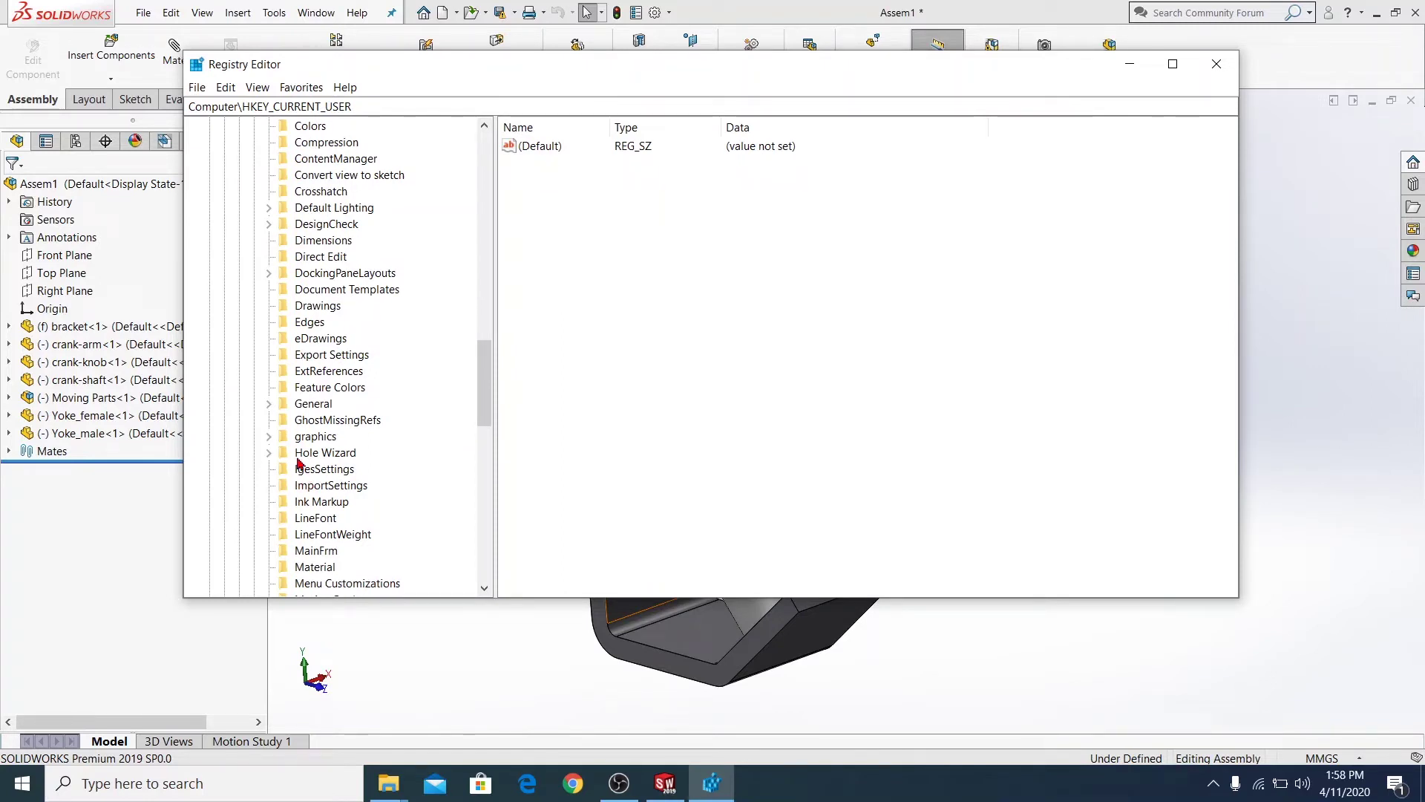
pyautogui.scroll(-1, 299, 463)
pyautogui.scroll(-3, 299, 463)
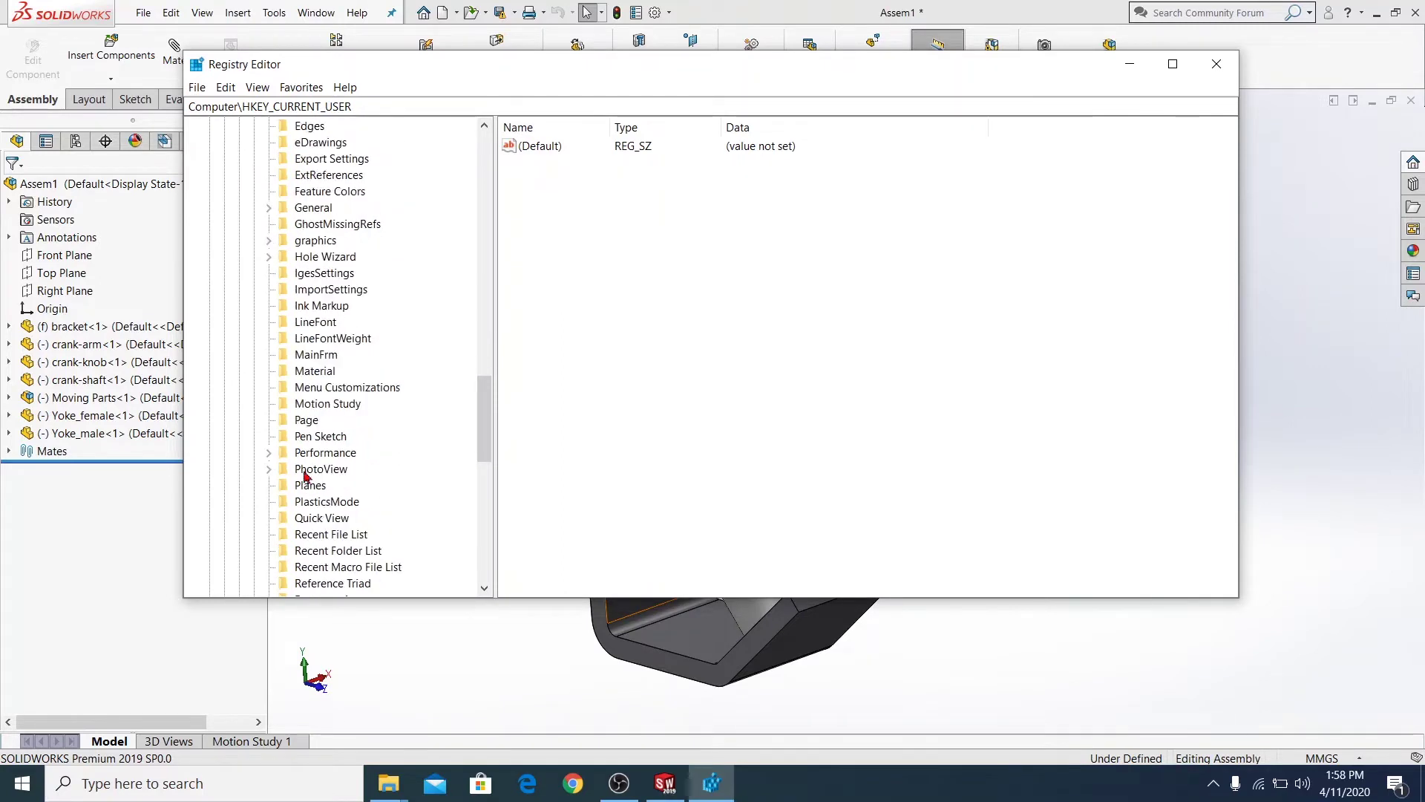
pyautogui.click(269, 453)
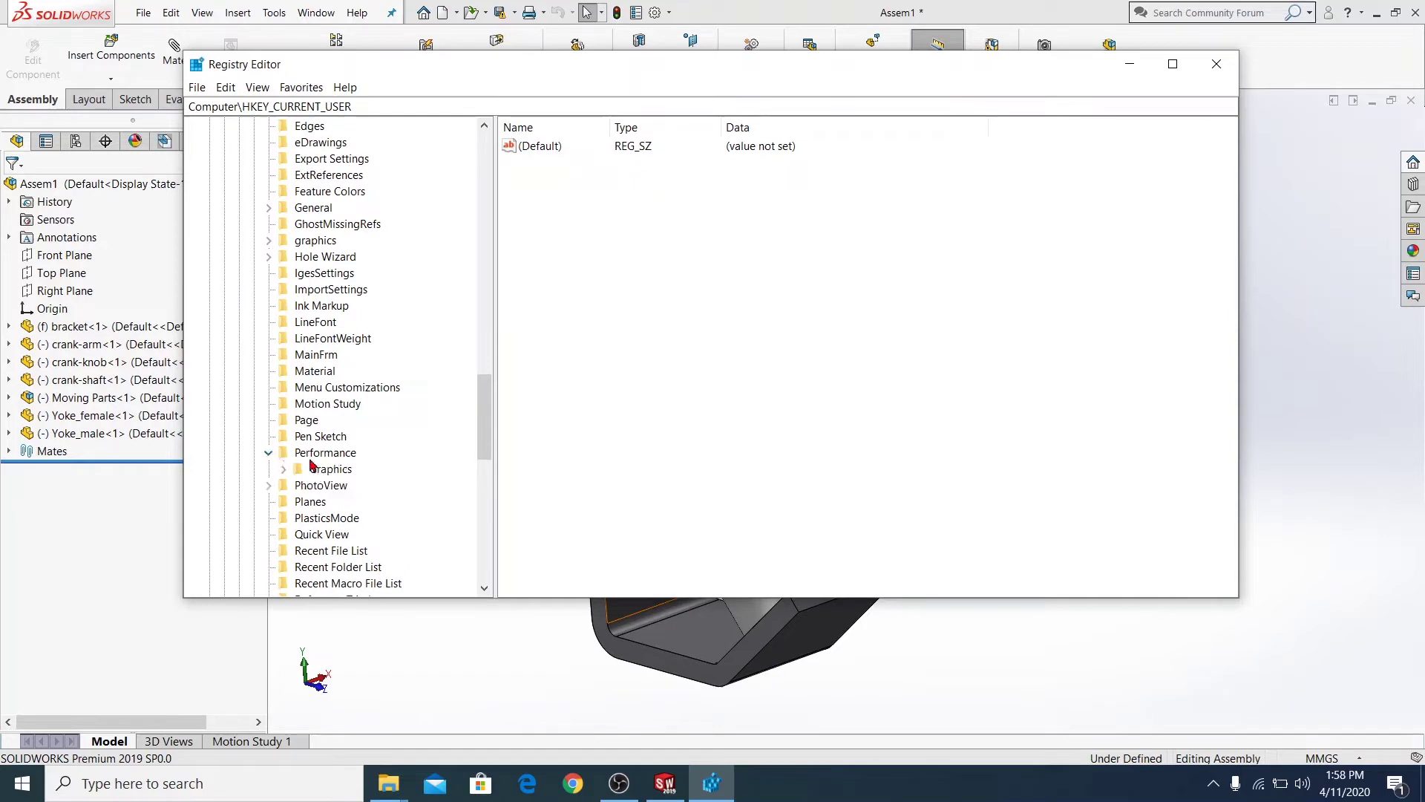
pyautogui.click(284, 469)
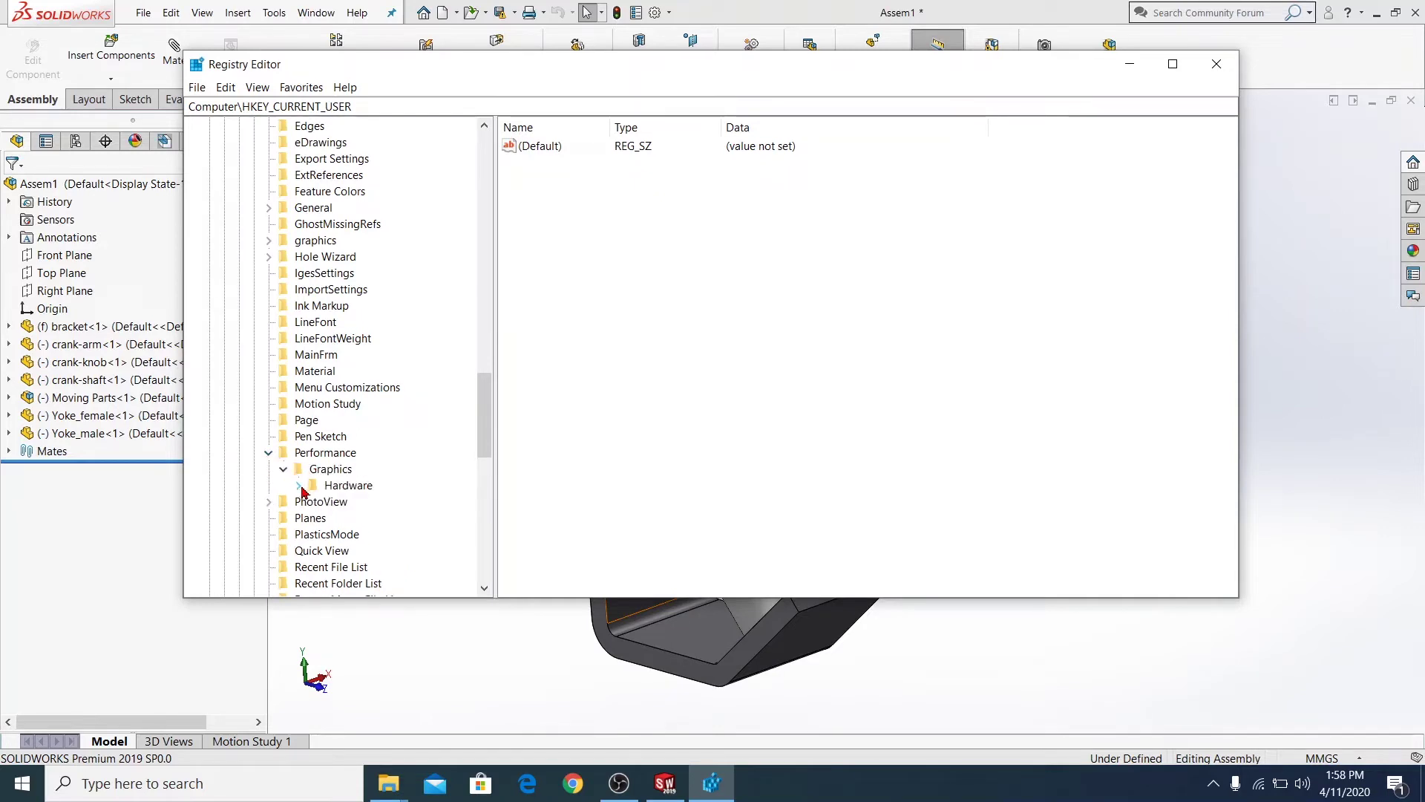
pyautogui.click(300, 486)
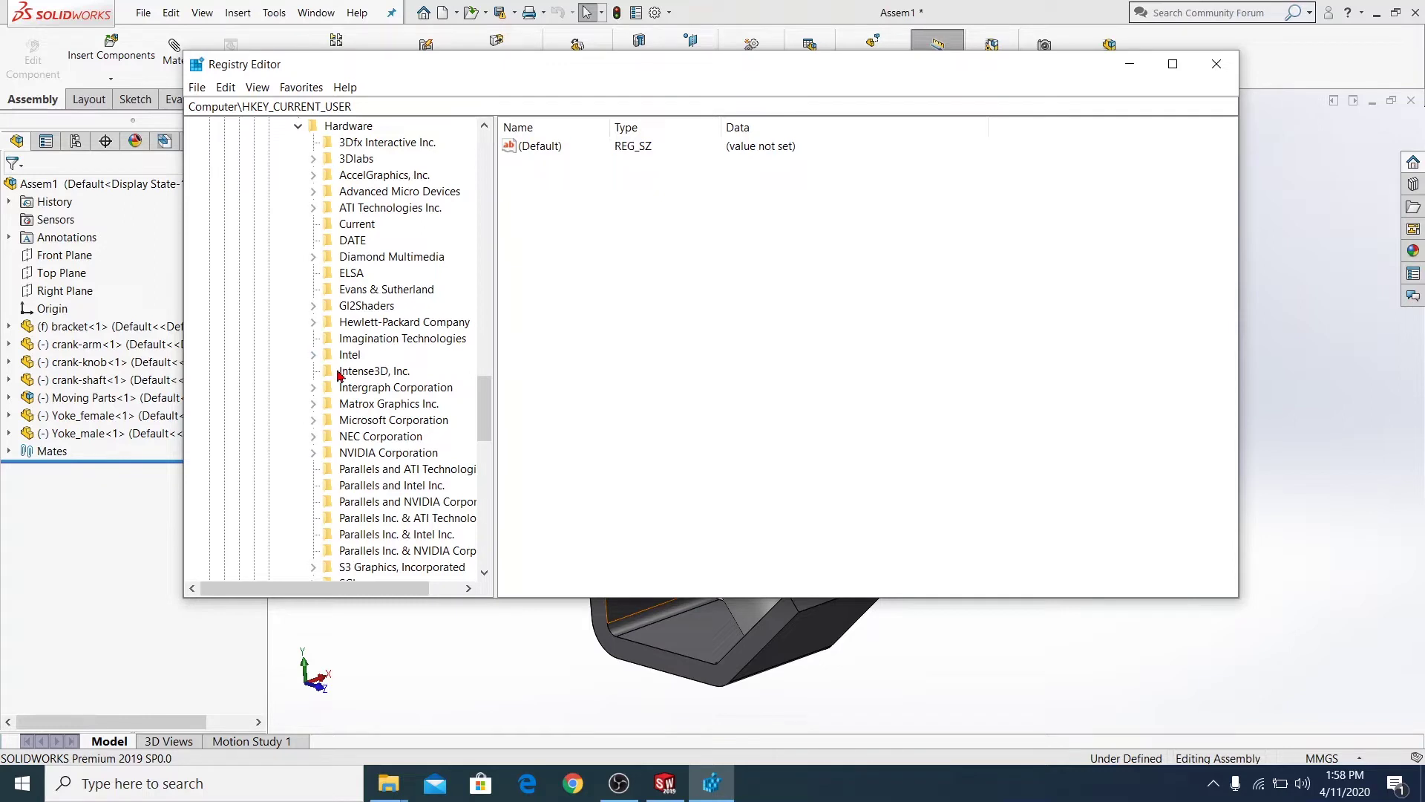
# - Expand Gl2Shaders and then its R420 key
pyautogui.scroll(-1, 338, 373)
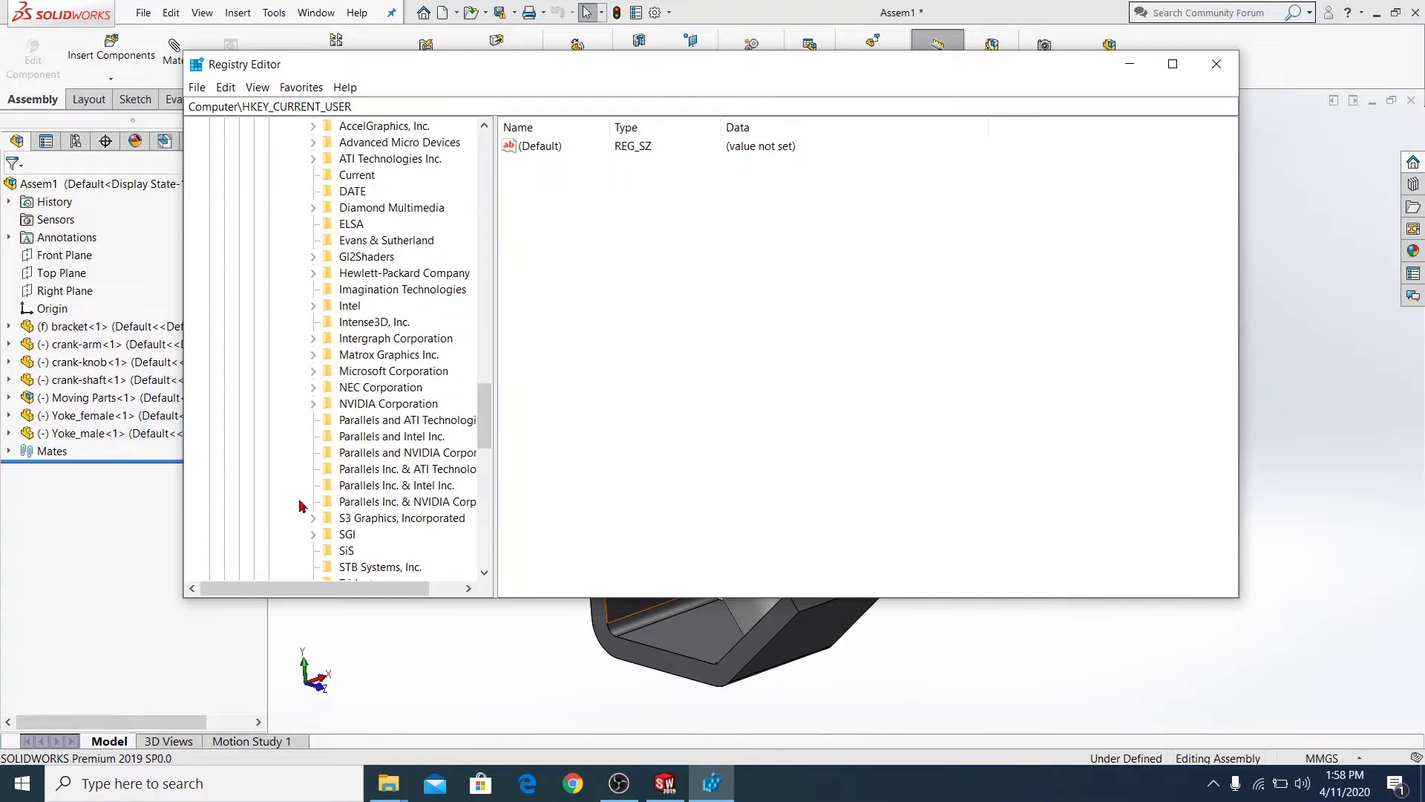
pyautogui.scroll(-1, 302, 506)
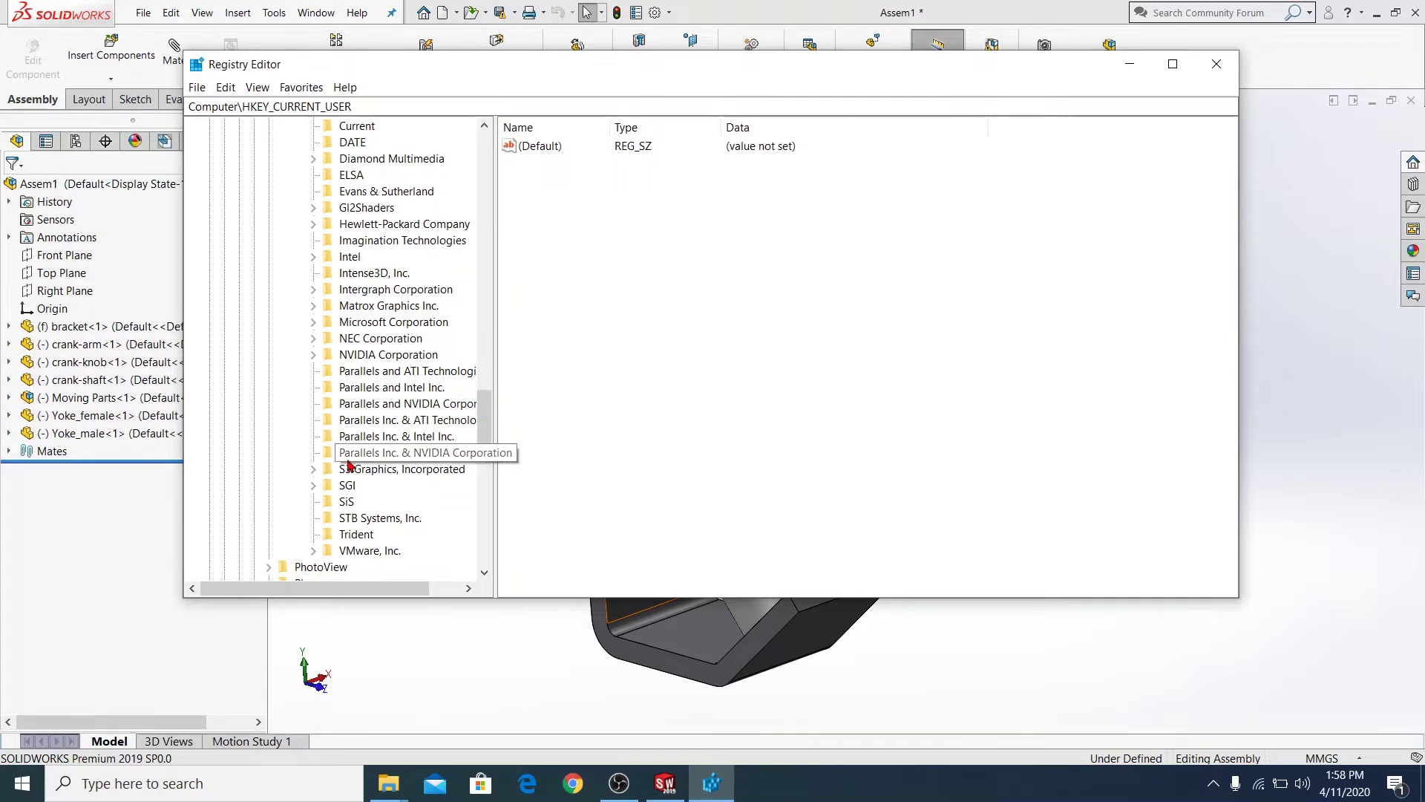
pyautogui.scroll(-1, 350, 464)
pyautogui.scroll(4, 354, 446)
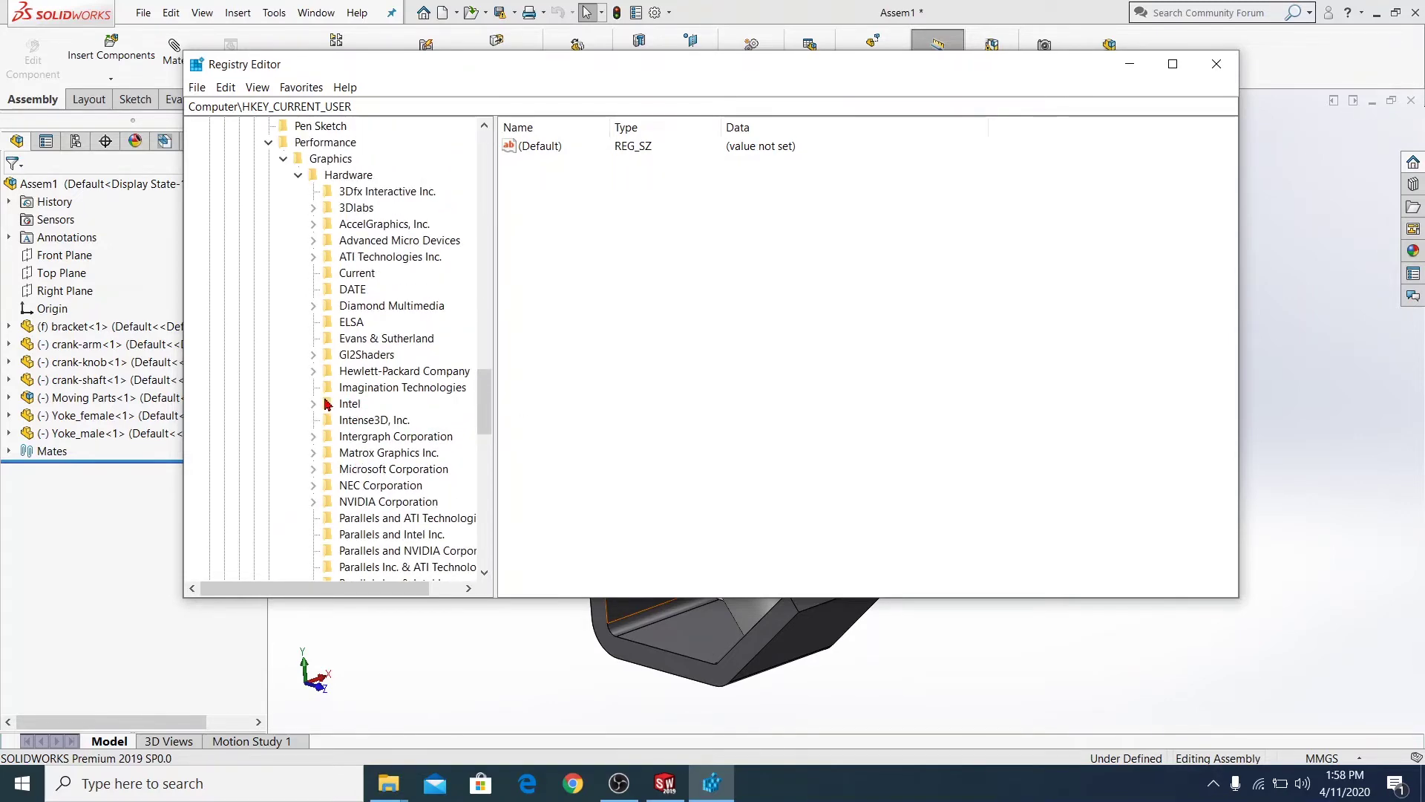
pyautogui.click(313, 355)
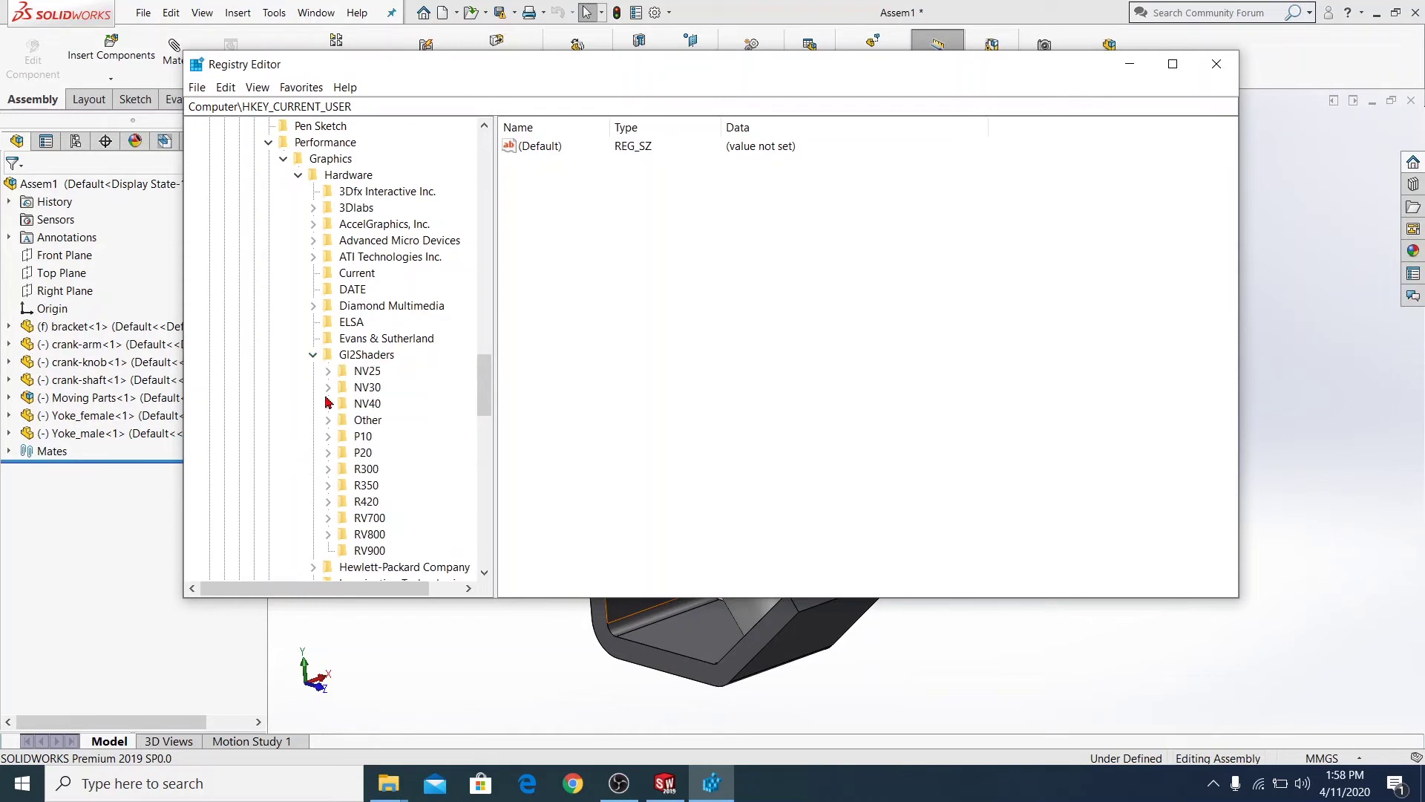
pyautogui.scroll(-2, 329, 401)
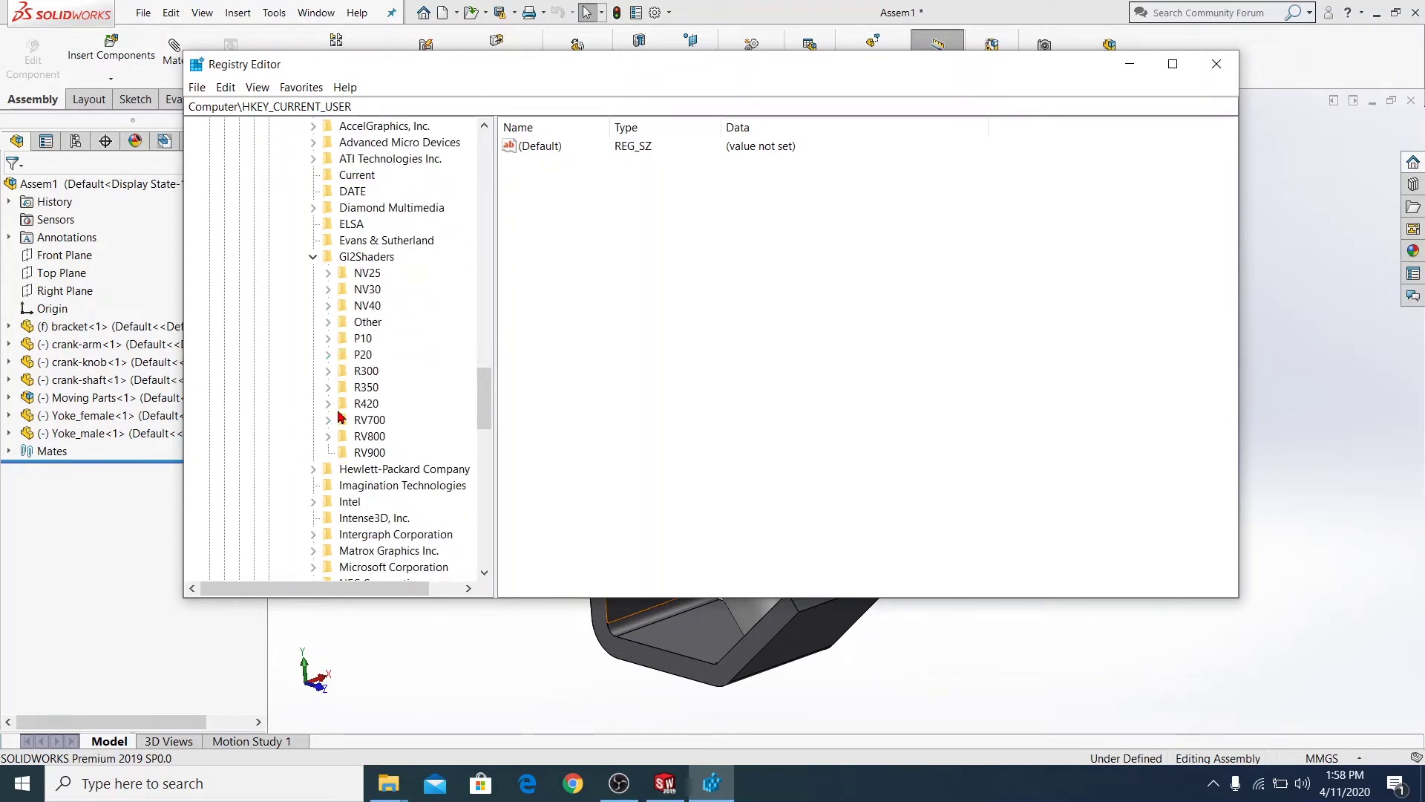
pyautogui.click(328, 405)
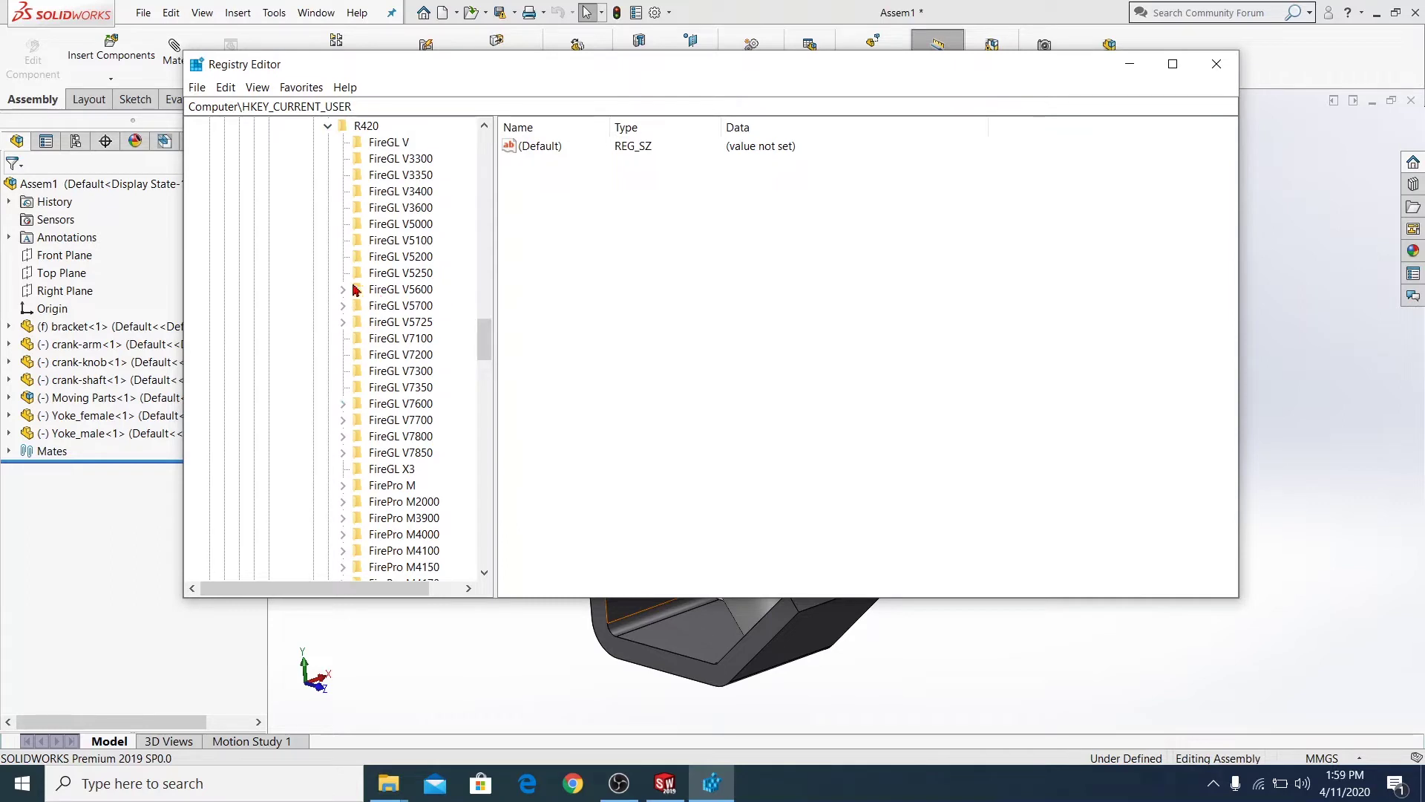
# - Create a new subkey named AMD under the R420 key
pyautogui.rightClick(359, 130)
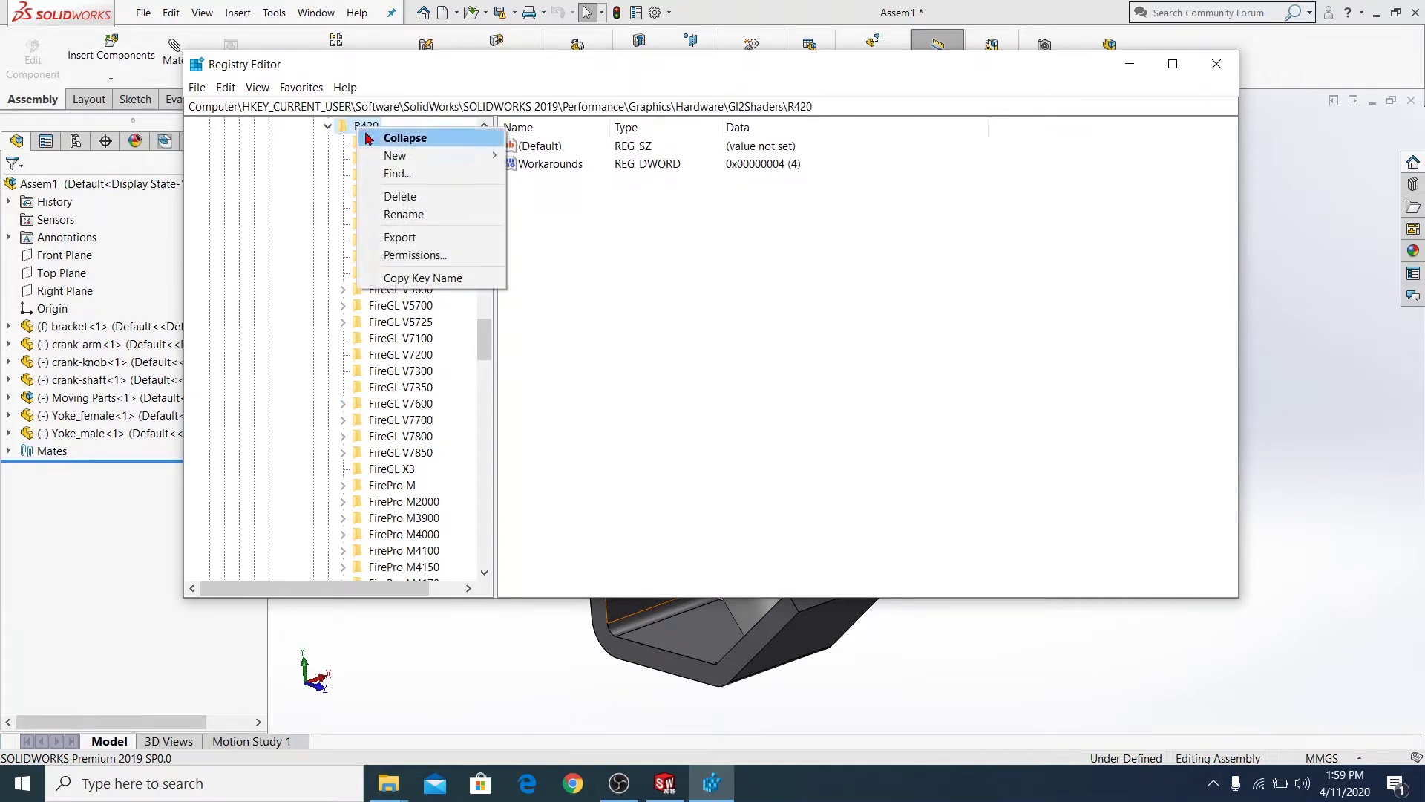
pyautogui.moveTo(438, 156)
pyautogui.click(543, 155)
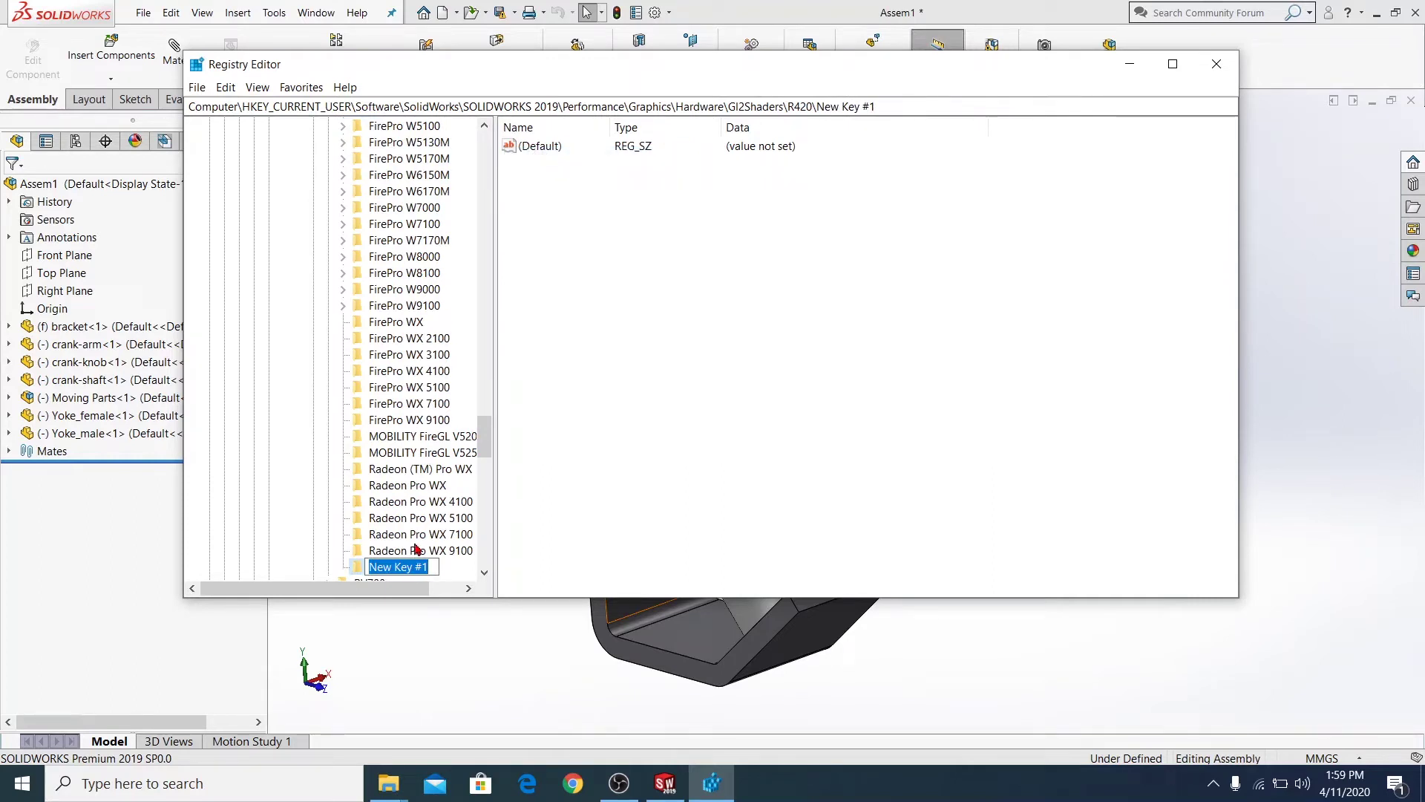
pyautogui.write('A')
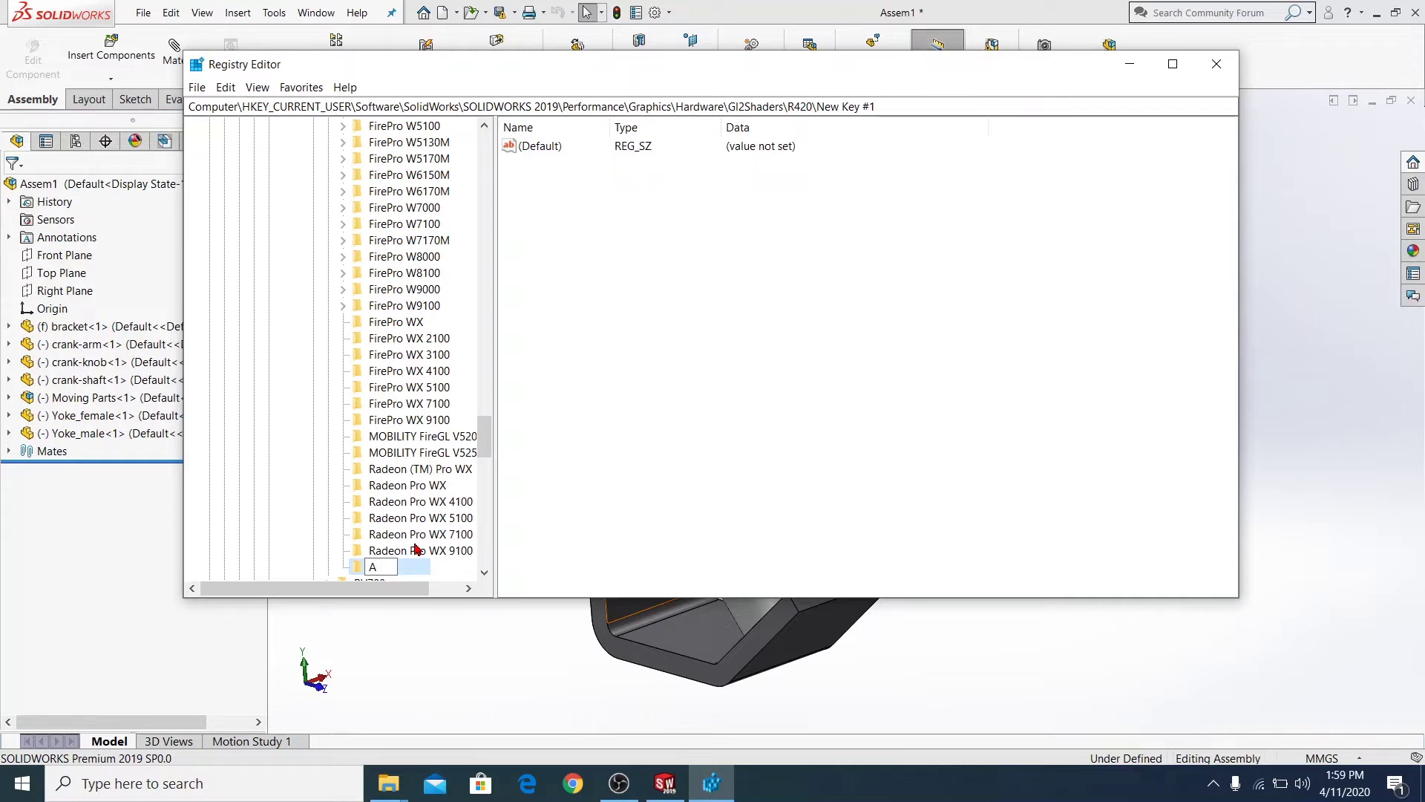
pyautogui.write('MD')
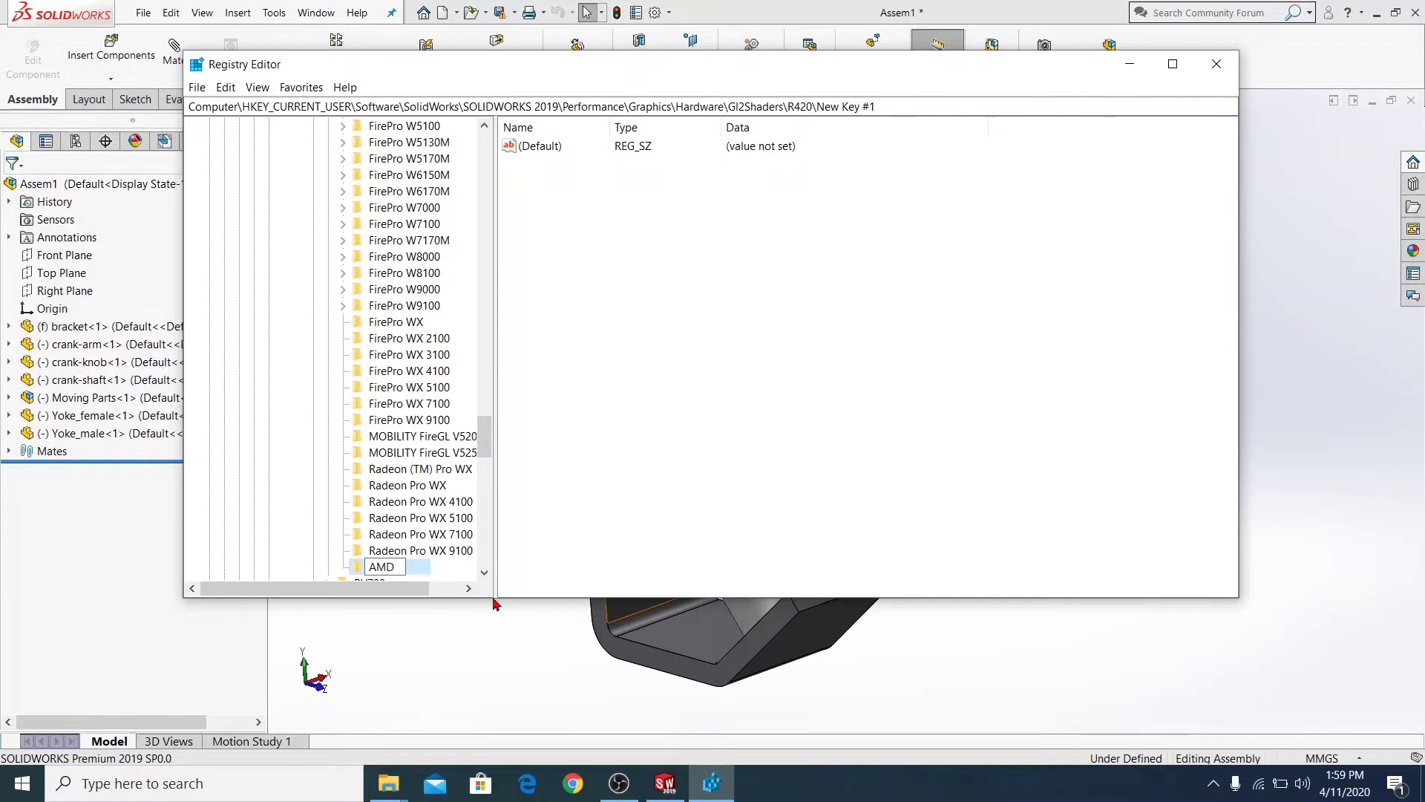
pyautogui.press('Return')
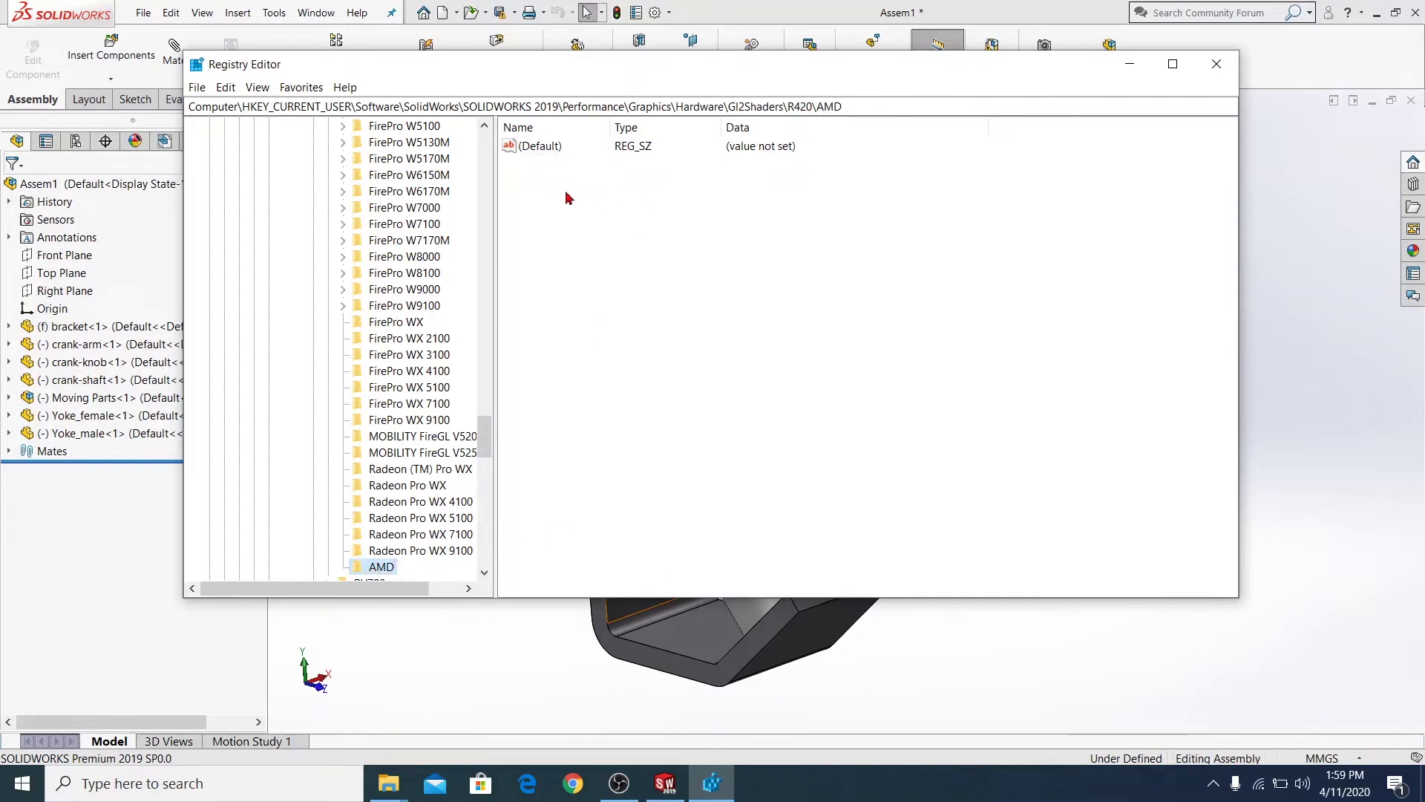
# - Add a DWORD (32-bit) value named 'workarounds' to the AMD key
pyautogui.rightClick(546, 208)
pyautogui.click(522, 510)
pyautogui.rightClick(556, 214)
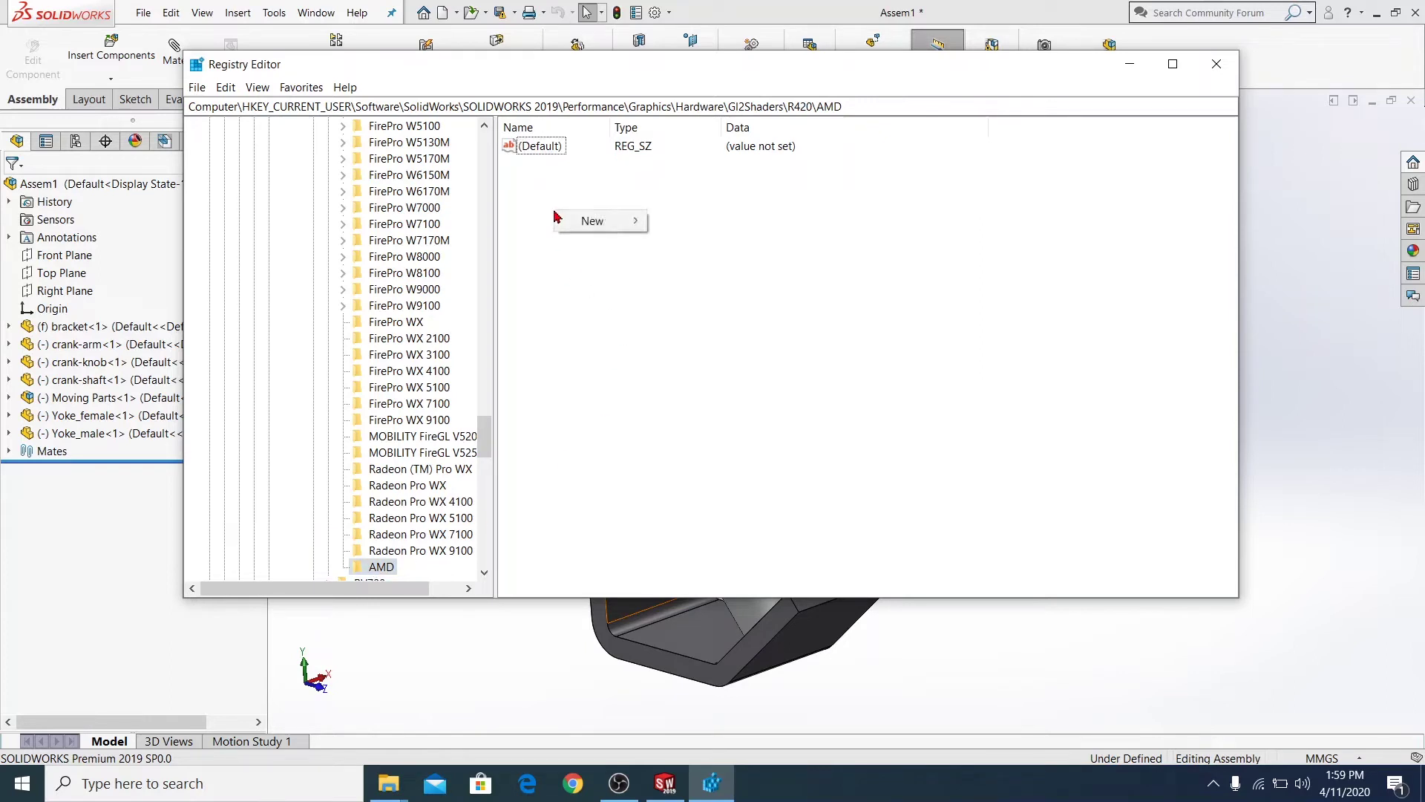
pyautogui.moveTo(593, 221)
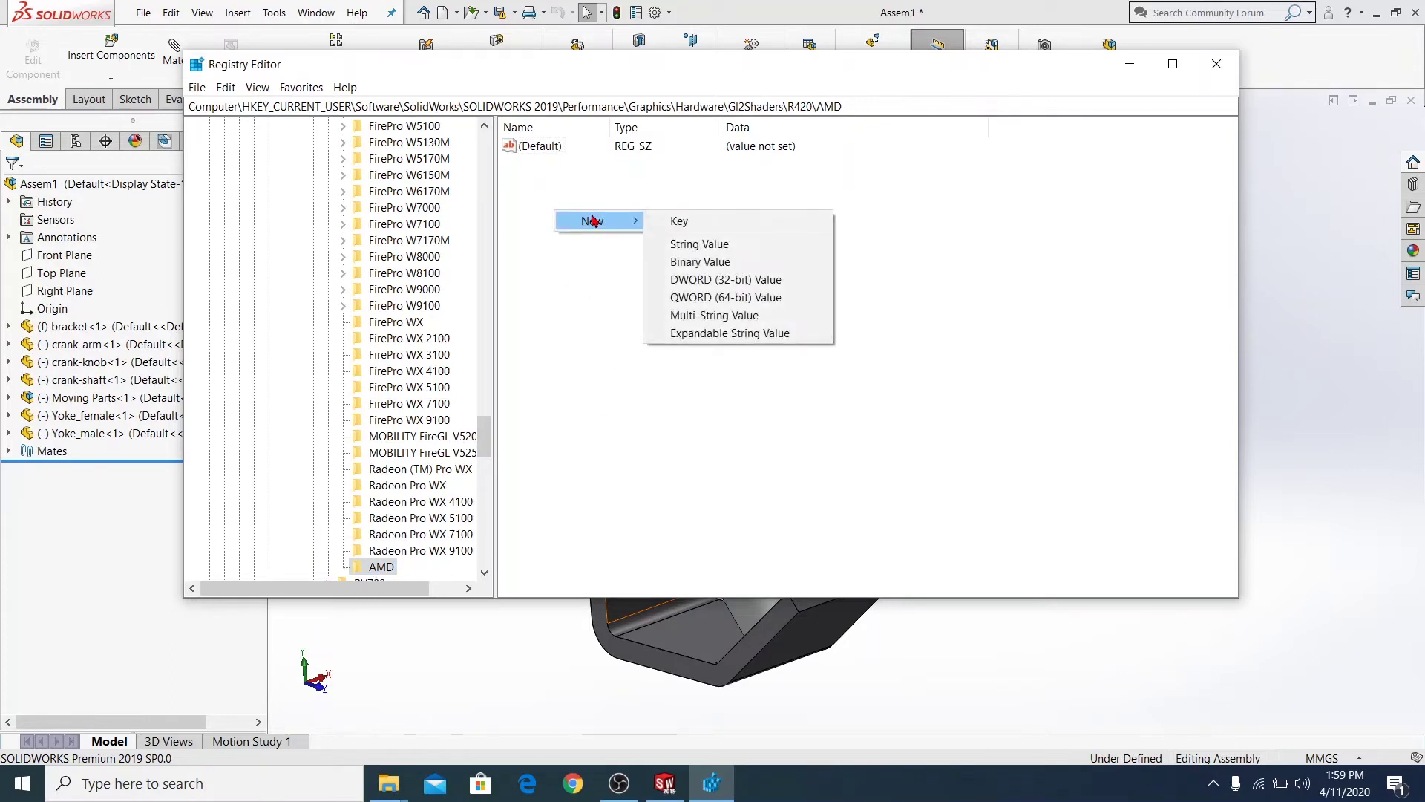
pyautogui.click(704, 279)
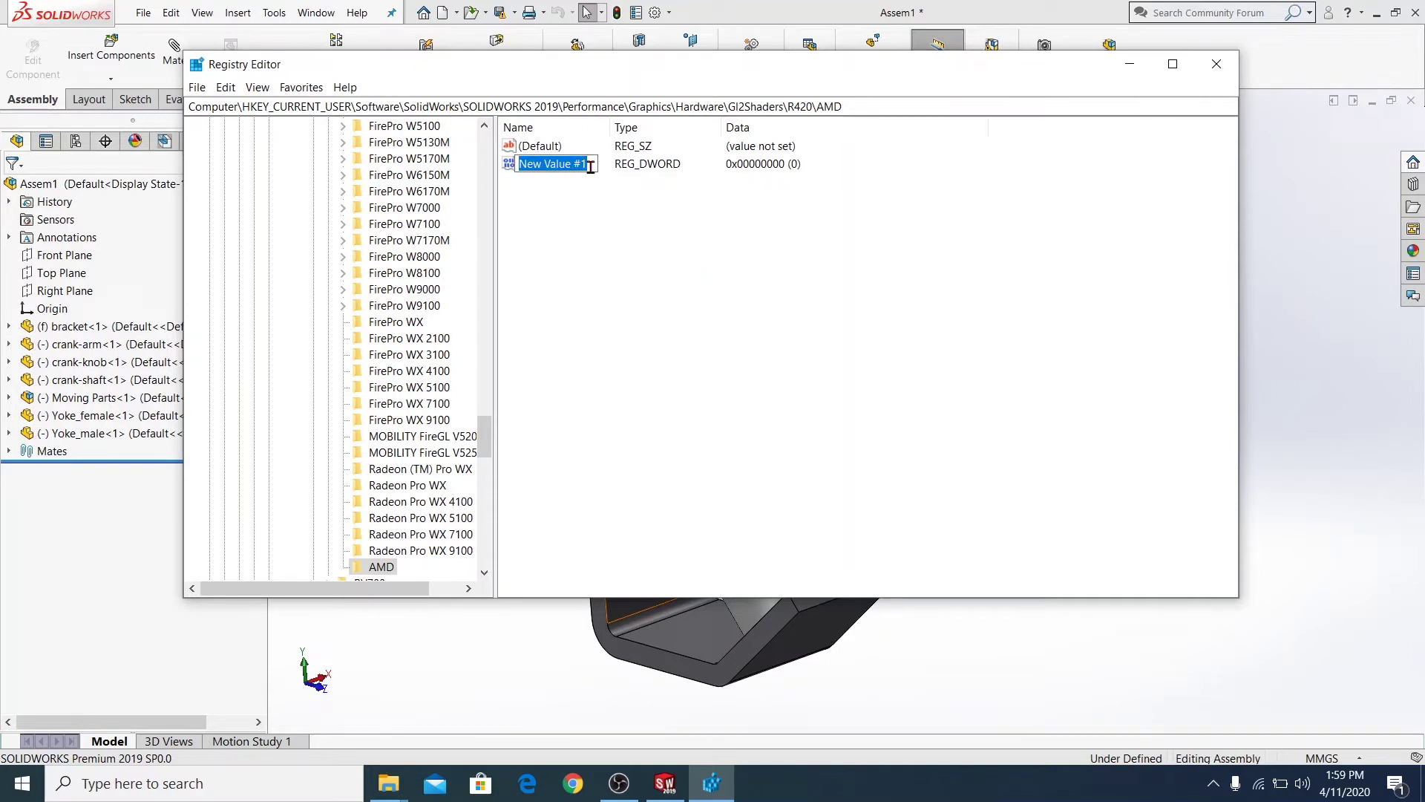
pyautogui.write('work')
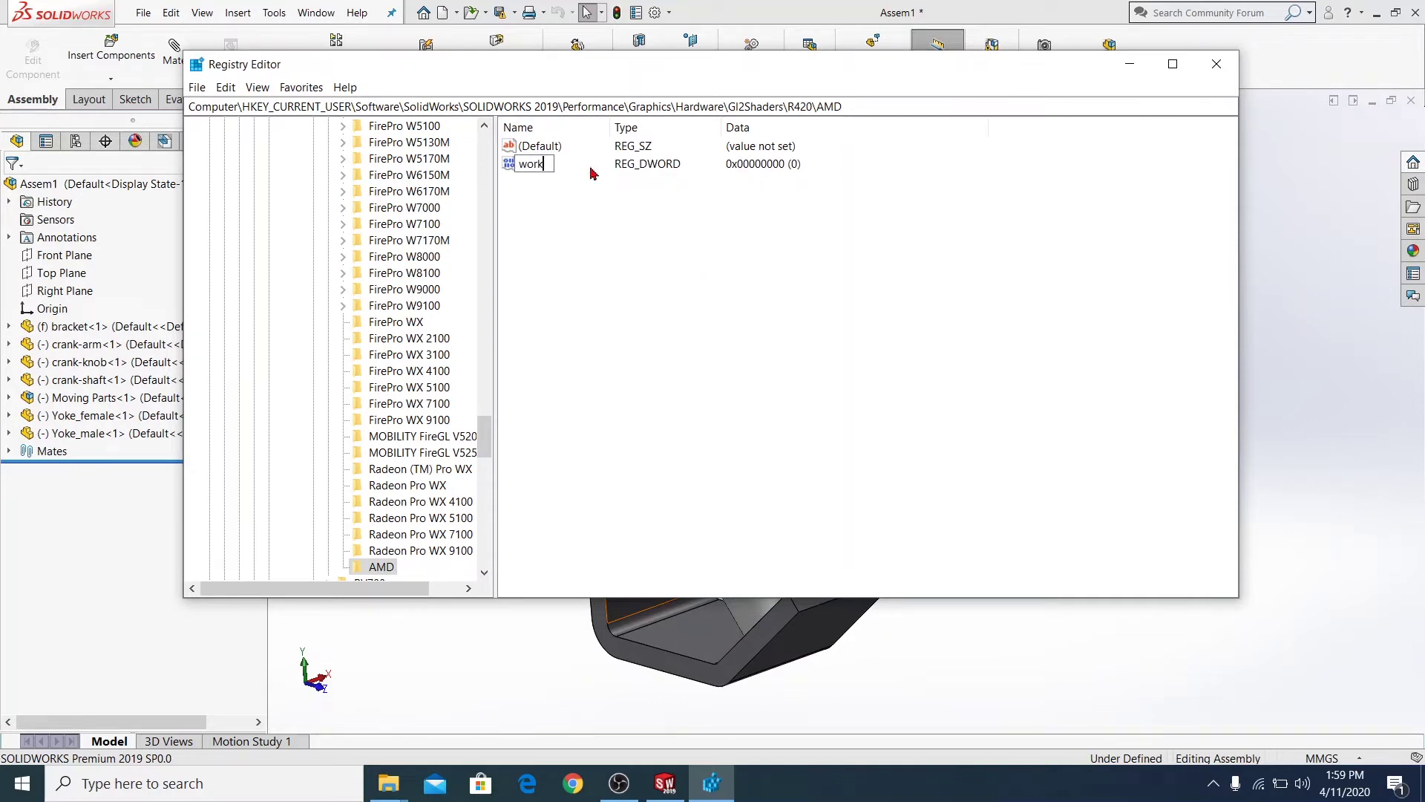
pyautogui.write('aroundas')
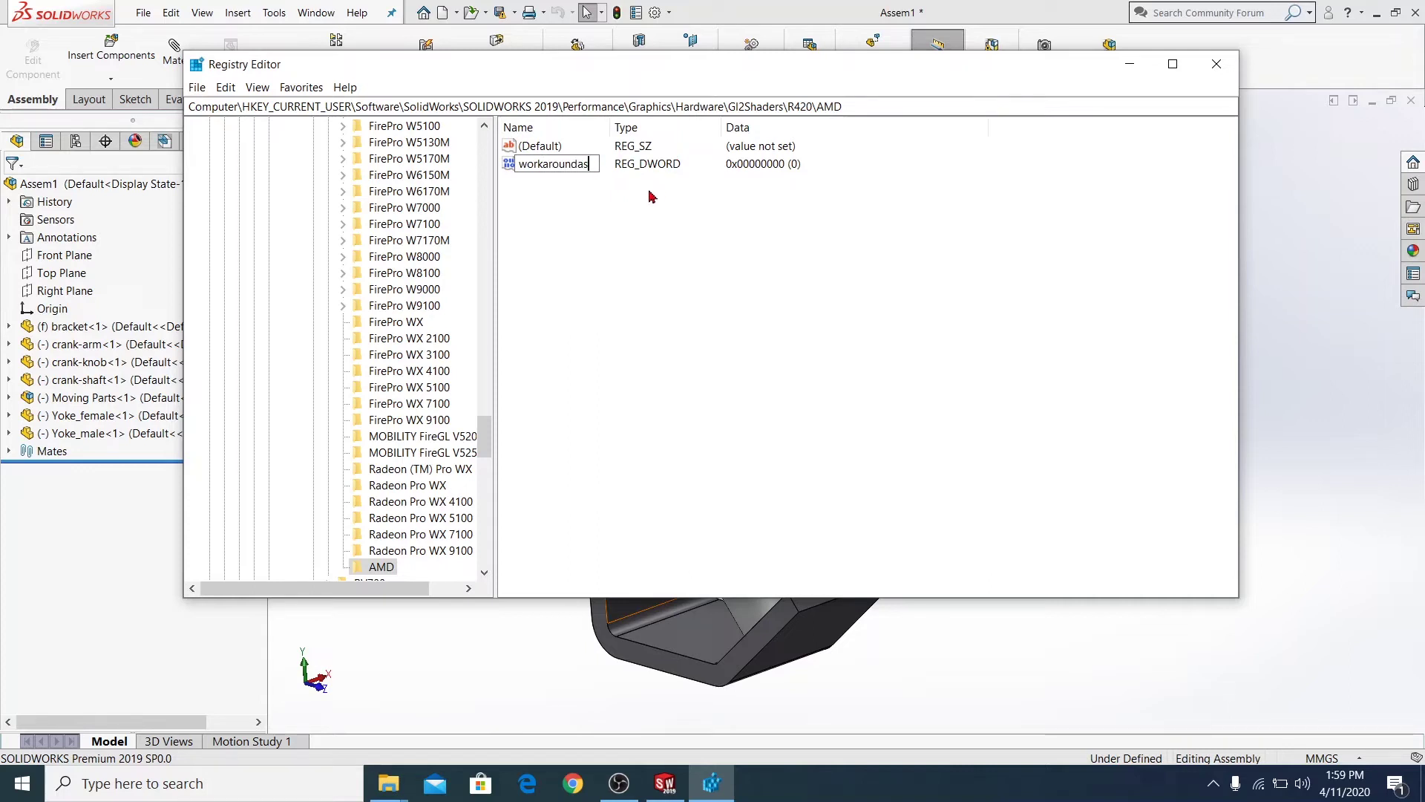
pyautogui.press('BackSpace')
pyautogui.press('BackSpace')
pyautogui.write('s')
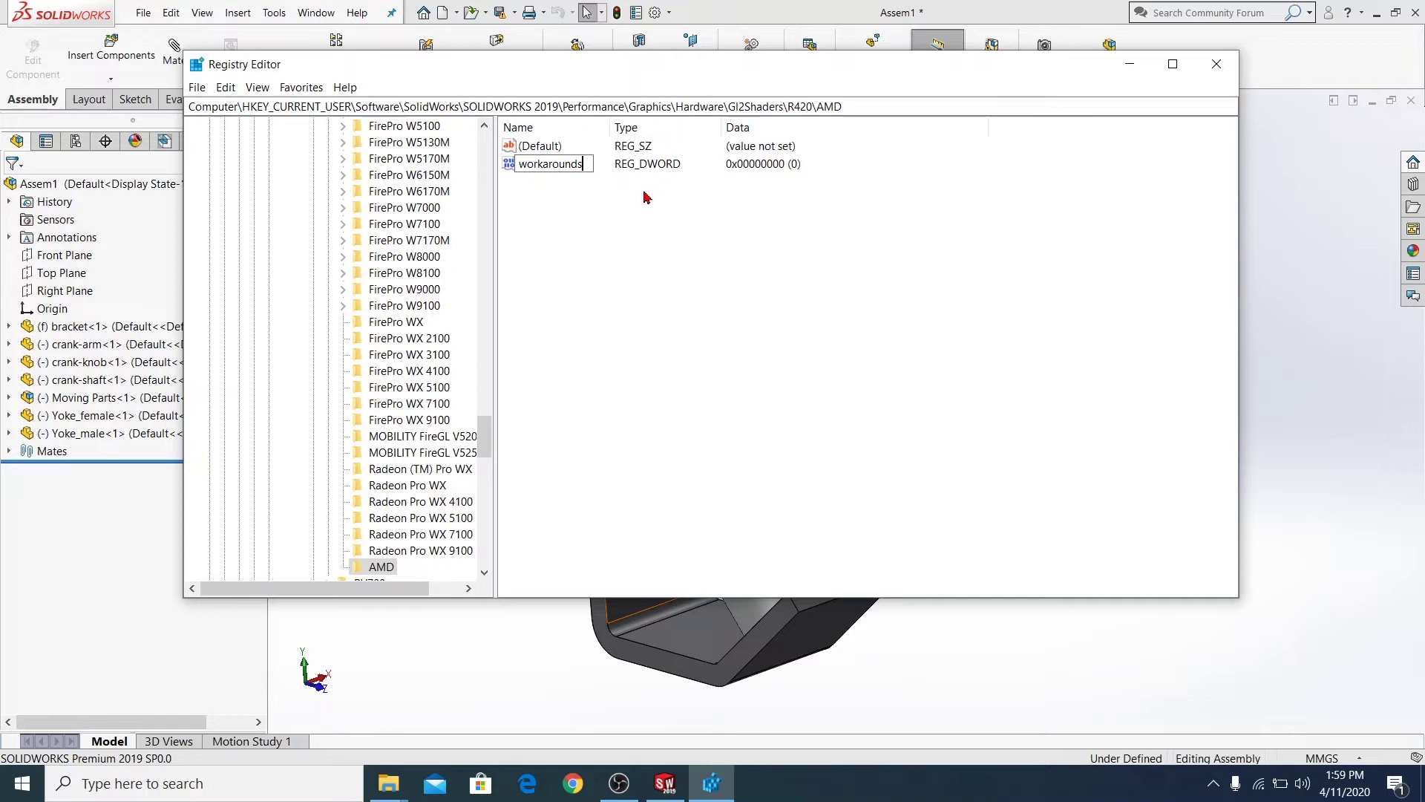
pyautogui.press('Return')
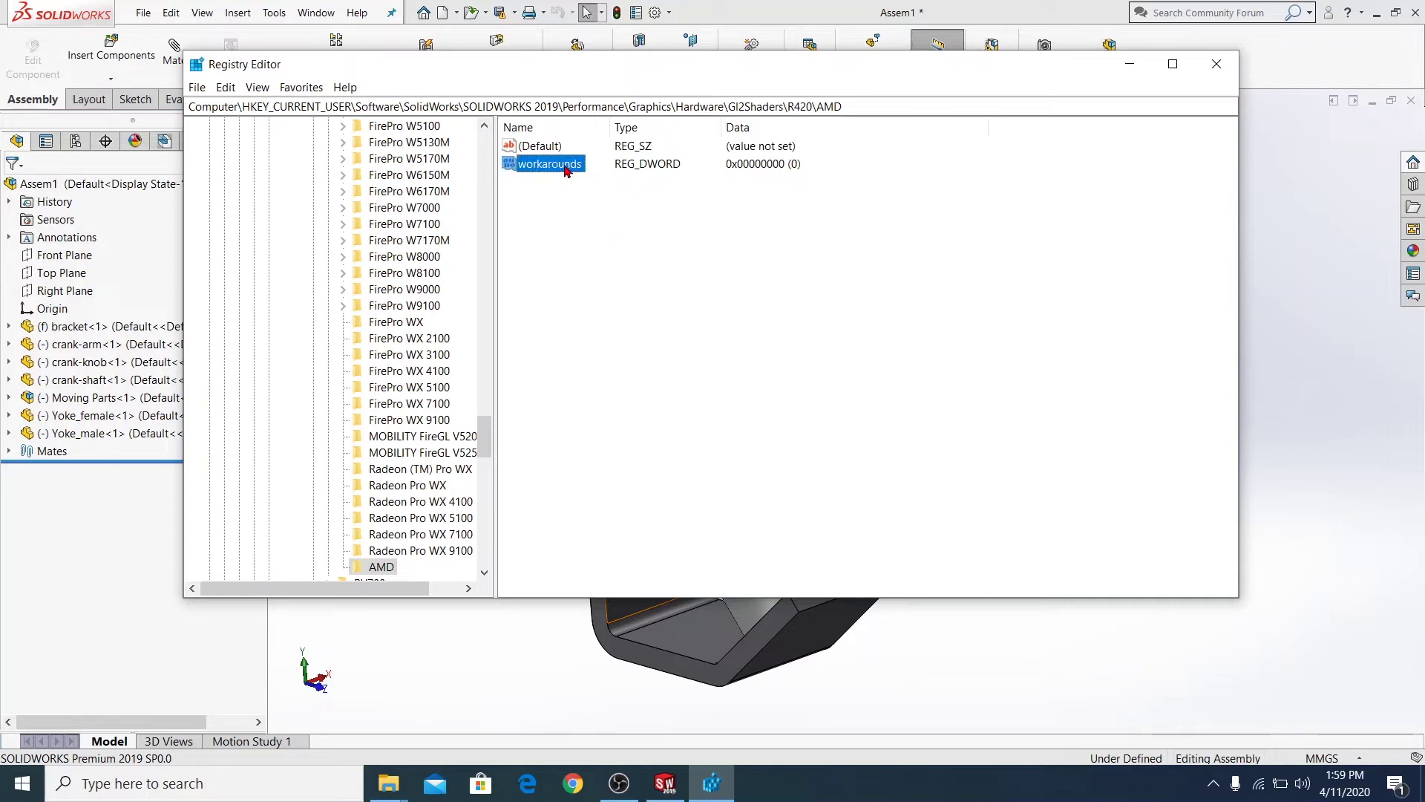
pyautogui.doubleClick(567, 169)
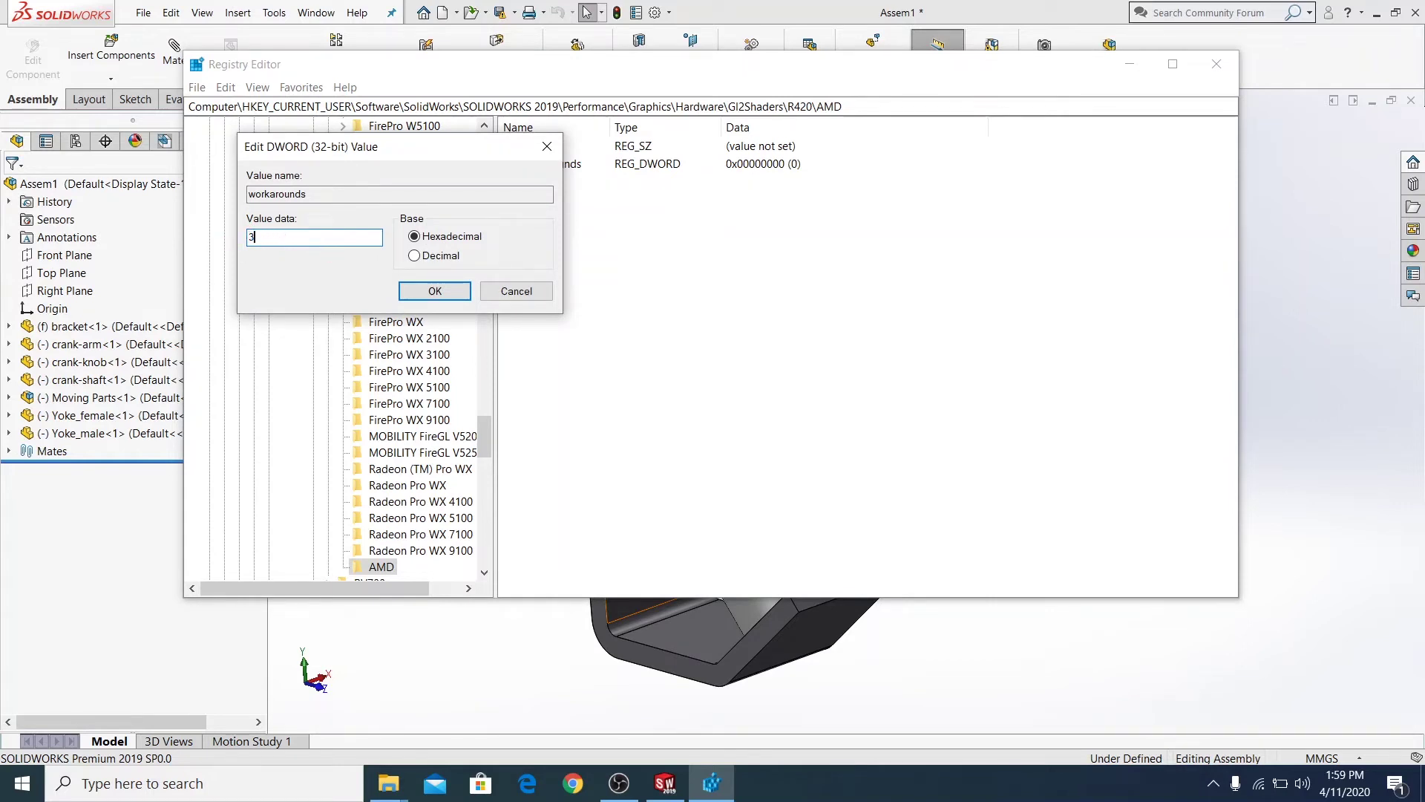
pyautogui.write('30008')
pyautogui.click(408, 290)
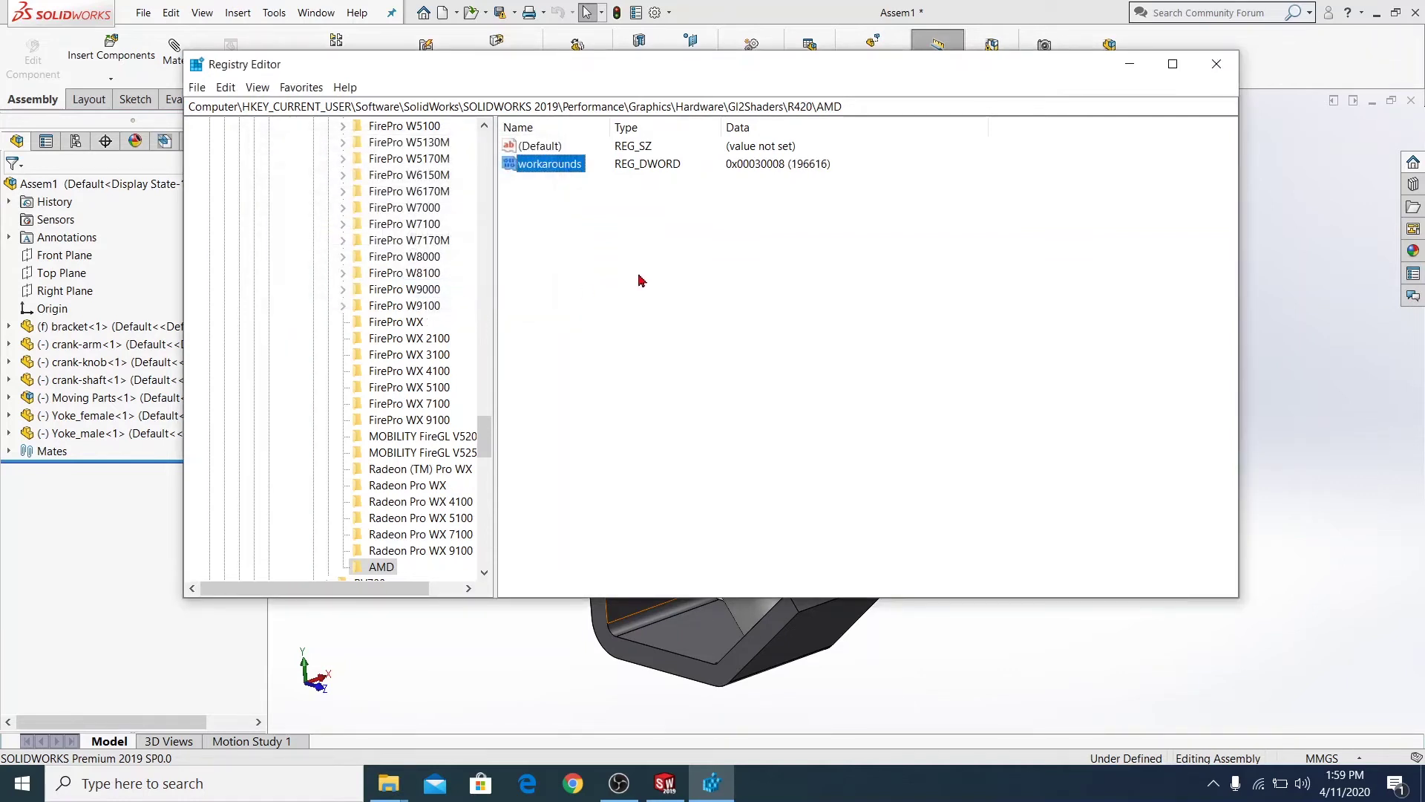
# - Close Registry Editor and toggle shadows in shaded mode in SOLIDWORKS
pyautogui.click(1216, 64)
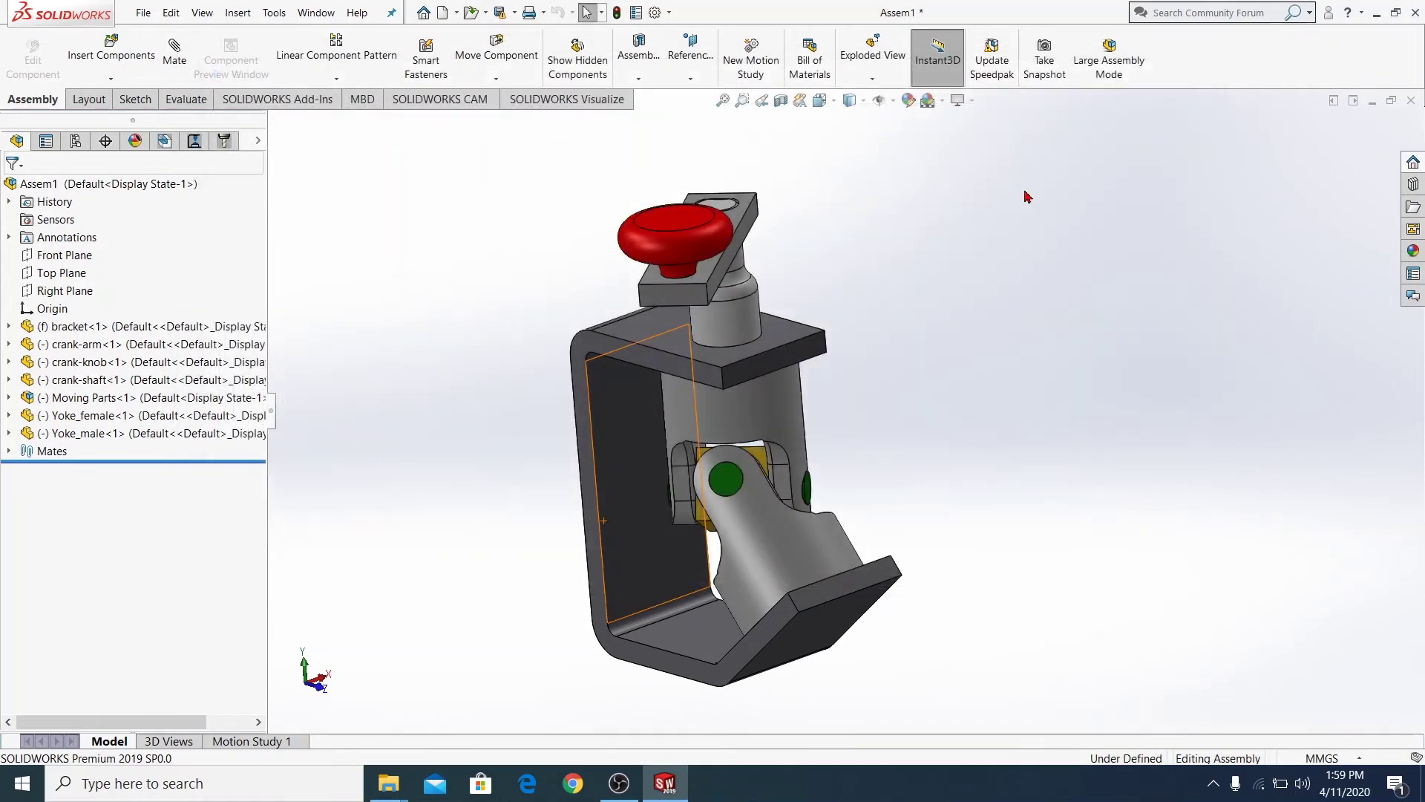
pyautogui.click(959, 101)
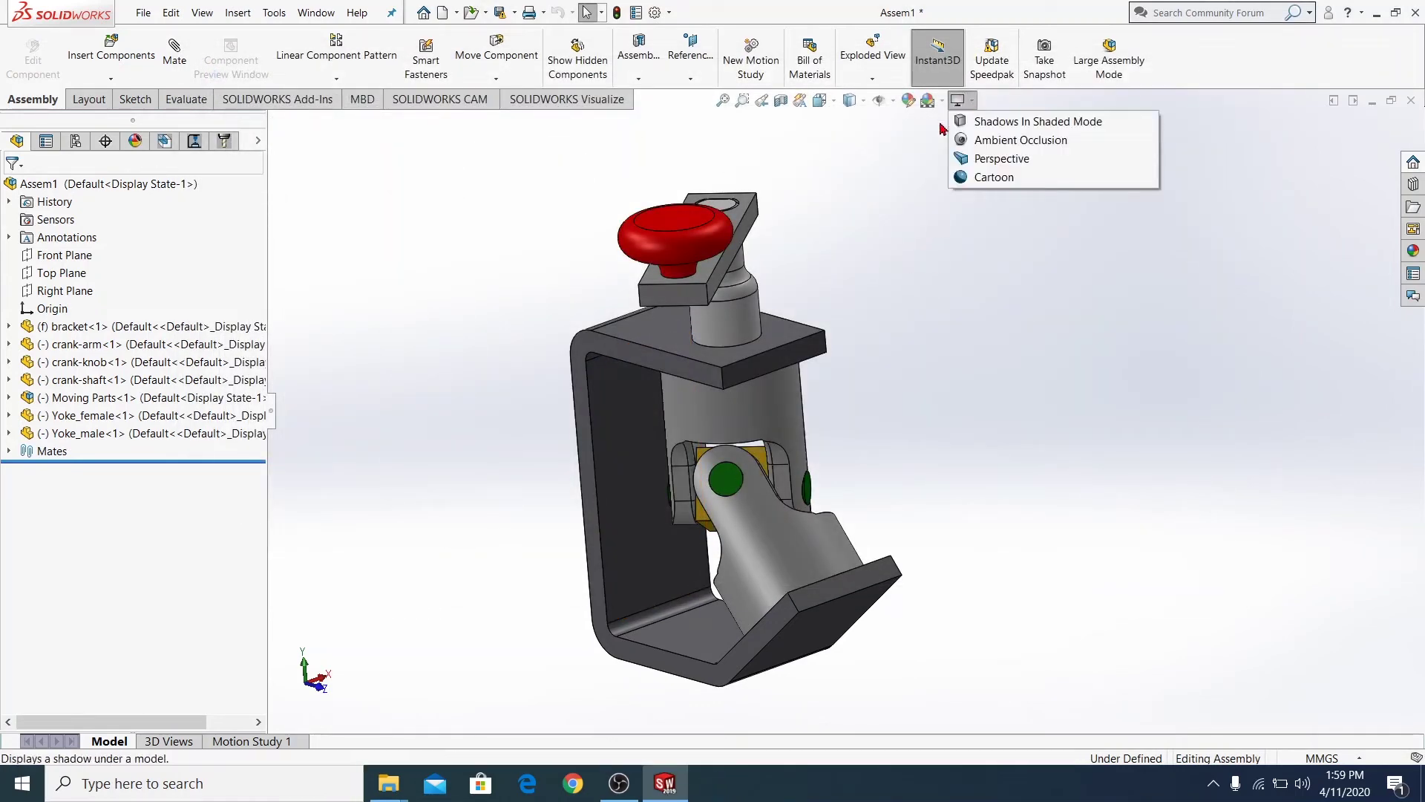
pyautogui.click(1117, 123)
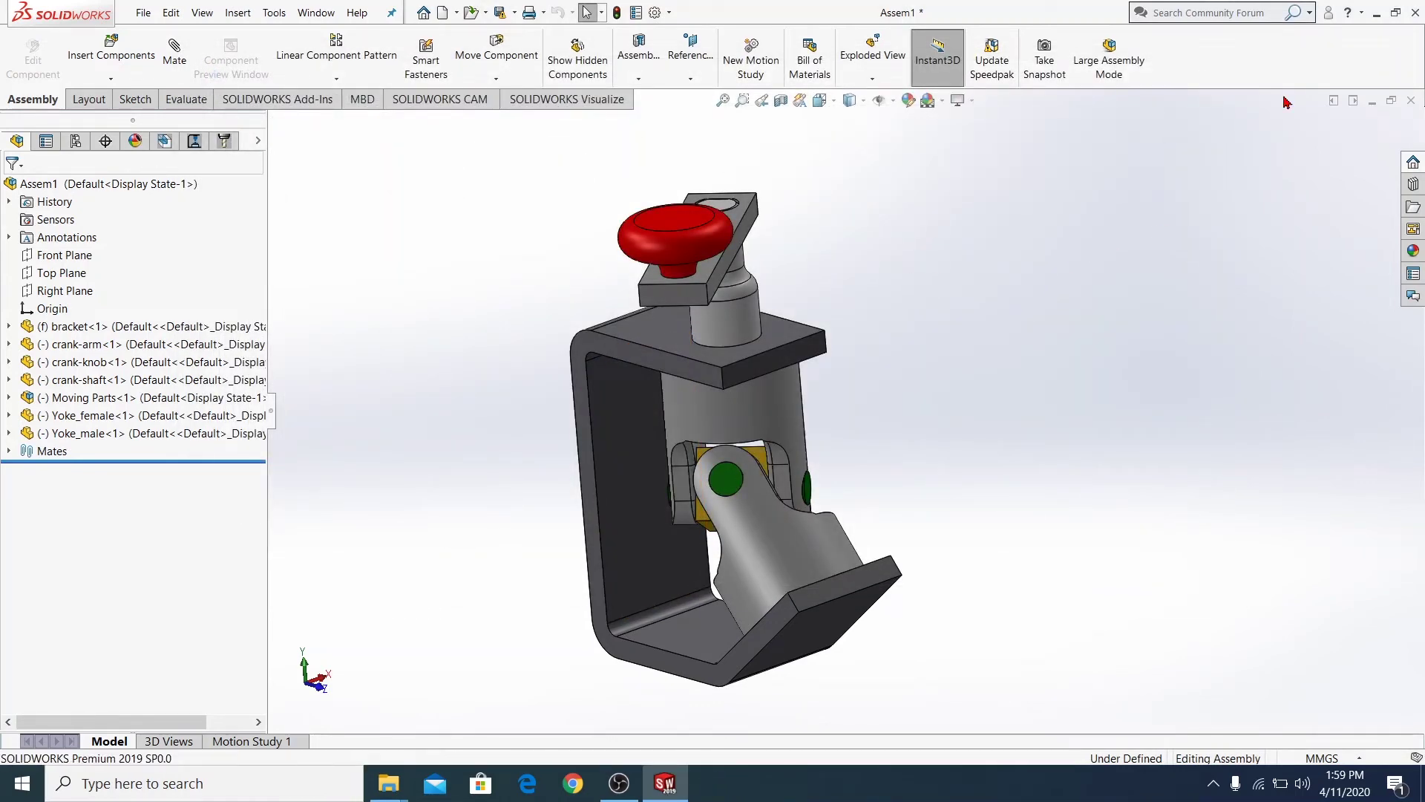
# - Close SOLIDWORKS without saving and select Assem1 in File Explorer
pyautogui.click(1409, 17)
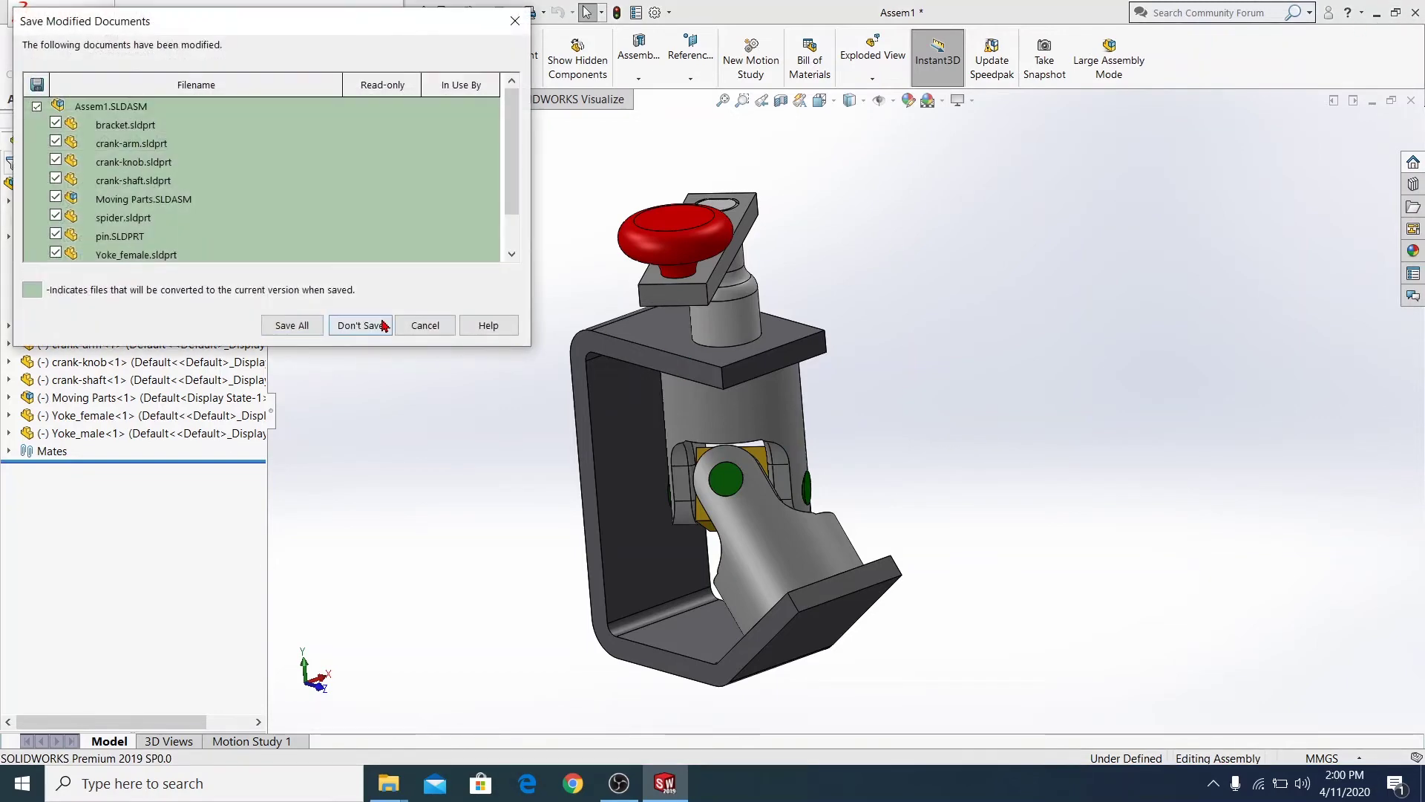
pyautogui.click(384, 325)
pyautogui.click(223, 202)
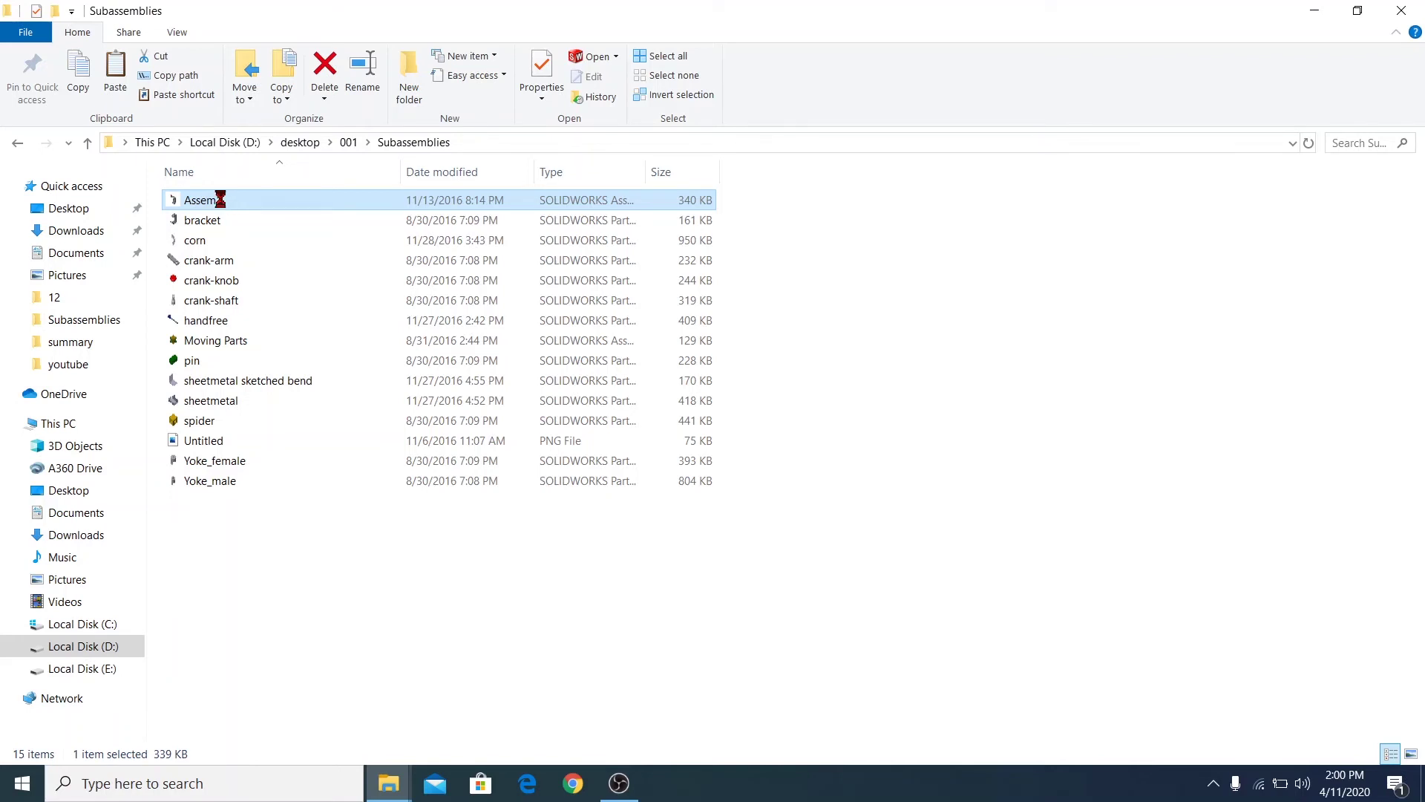
# - Reopen Assem1 from the Subassemblies folder, dismissing the launcher error
pyautogui.doubleClick(217, 199)
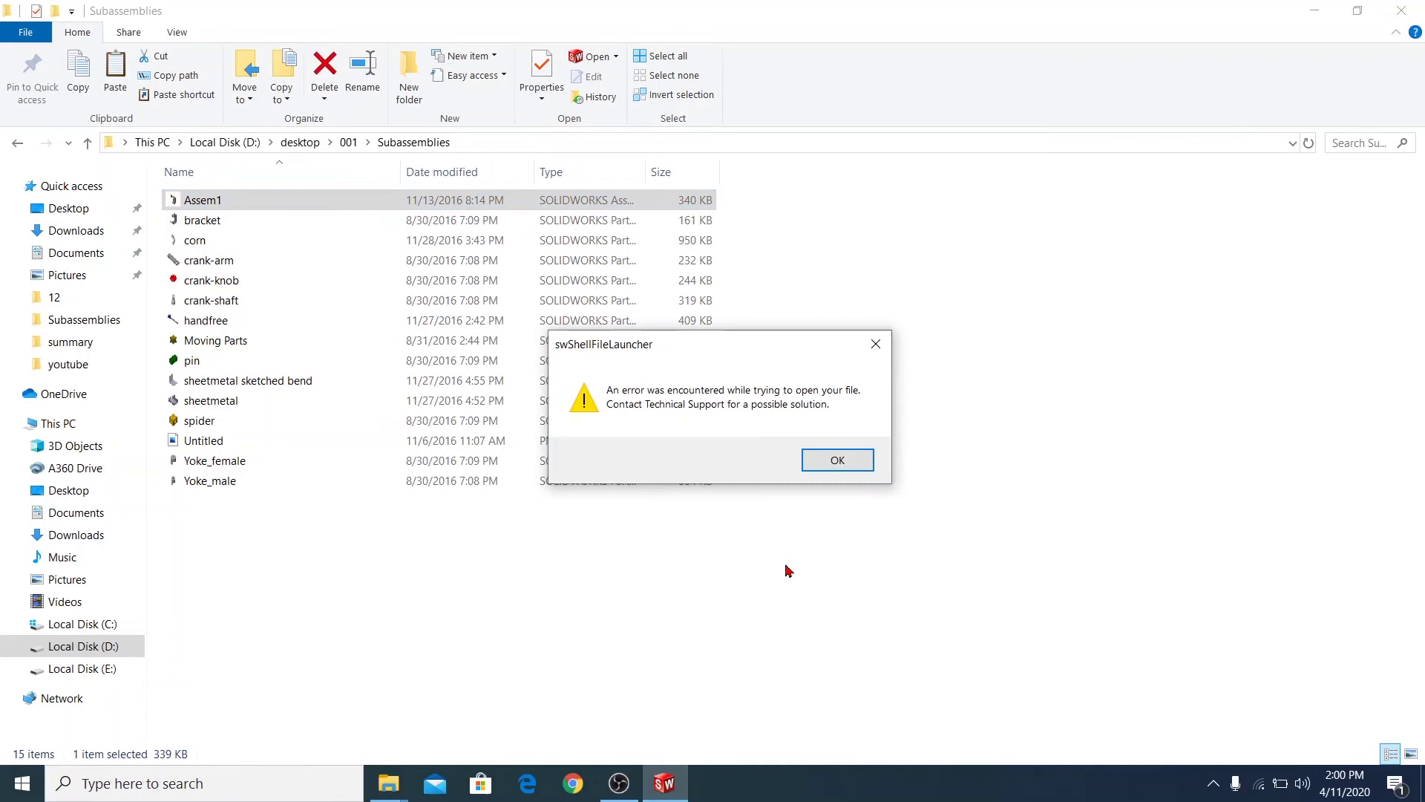
pyautogui.click(838, 458)
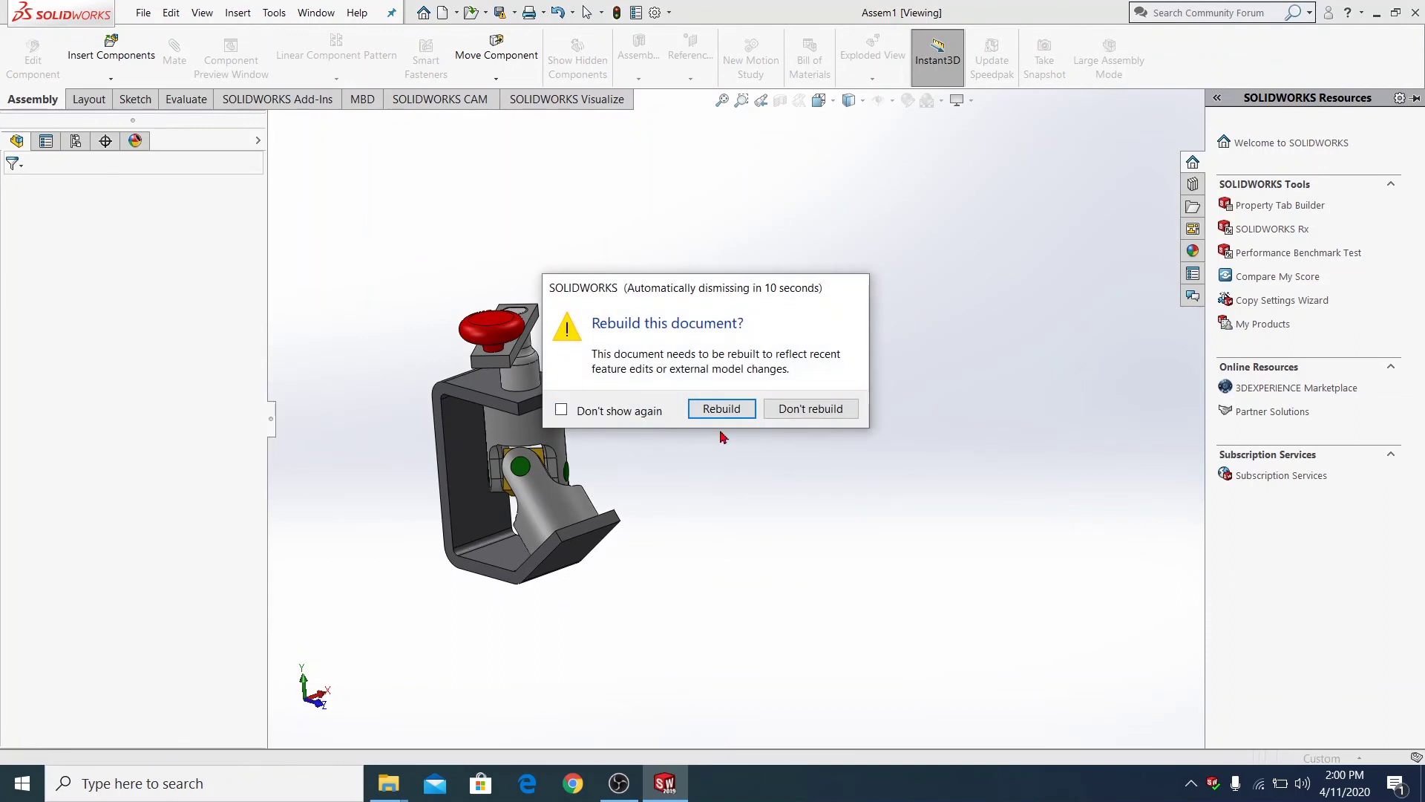
# - Rebuild Assem1 and switch RealView Graphics on from the View Settings dropdown
pyautogui.click(723, 408)
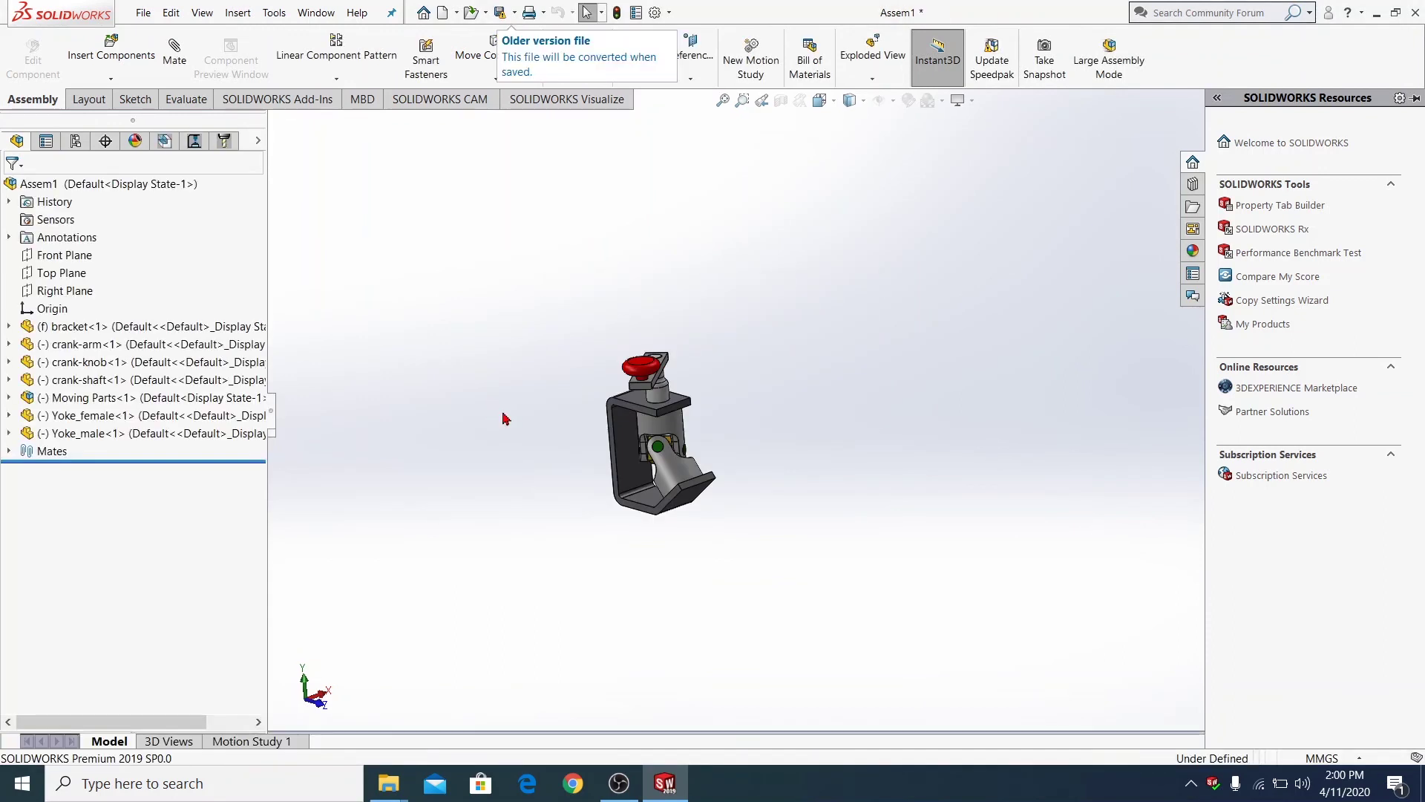
pyautogui.scroll(-3, 653, 425)
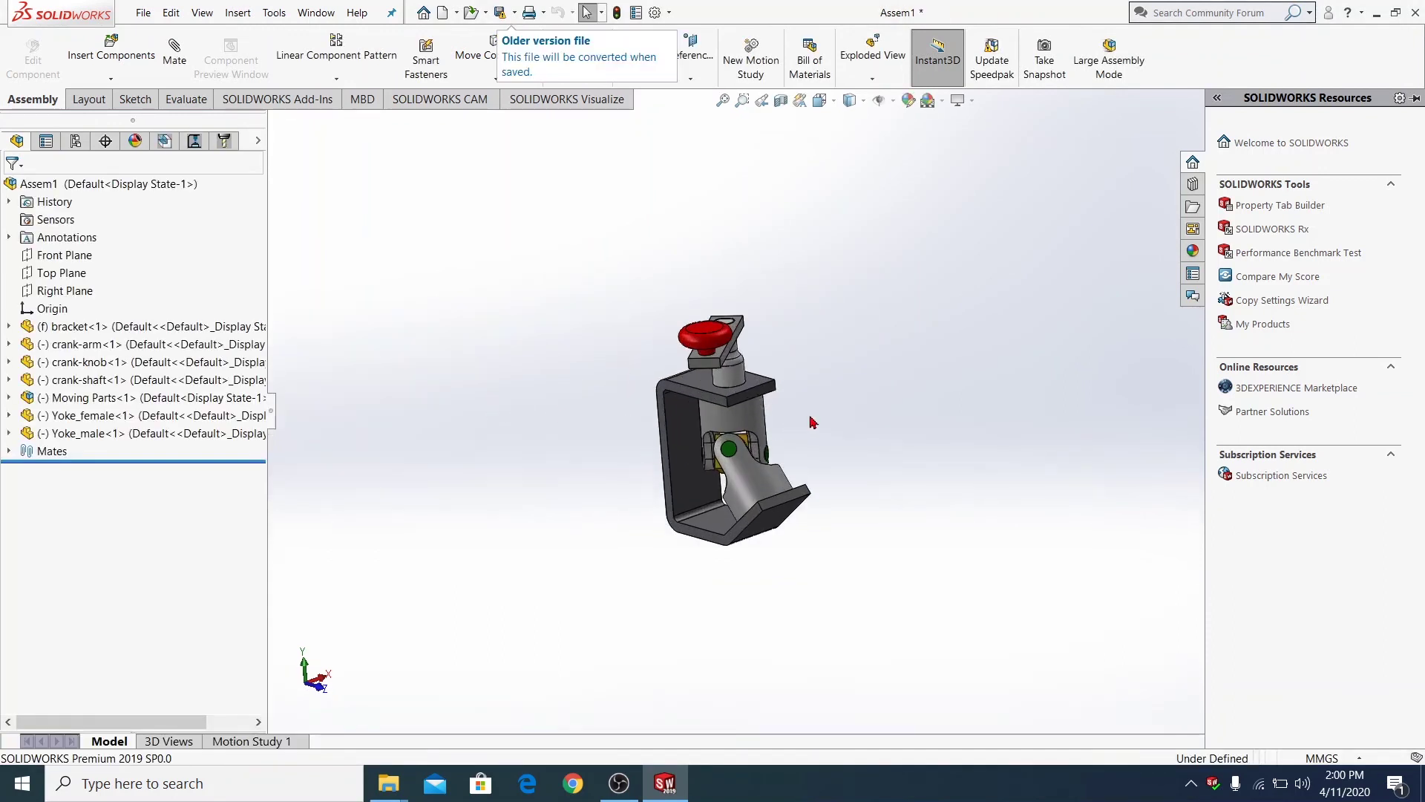
pyautogui.click(969, 99)
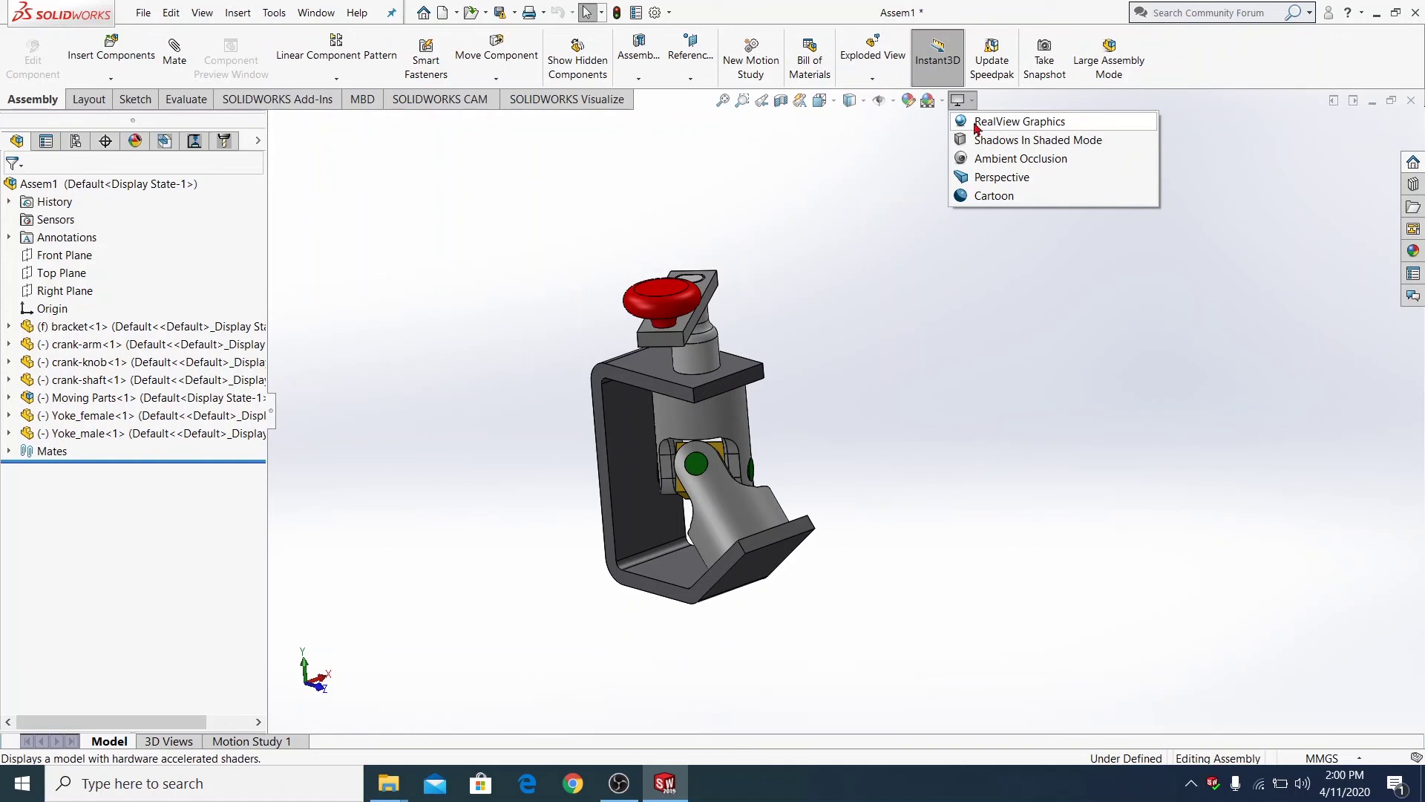
pyautogui.click(1032, 123)
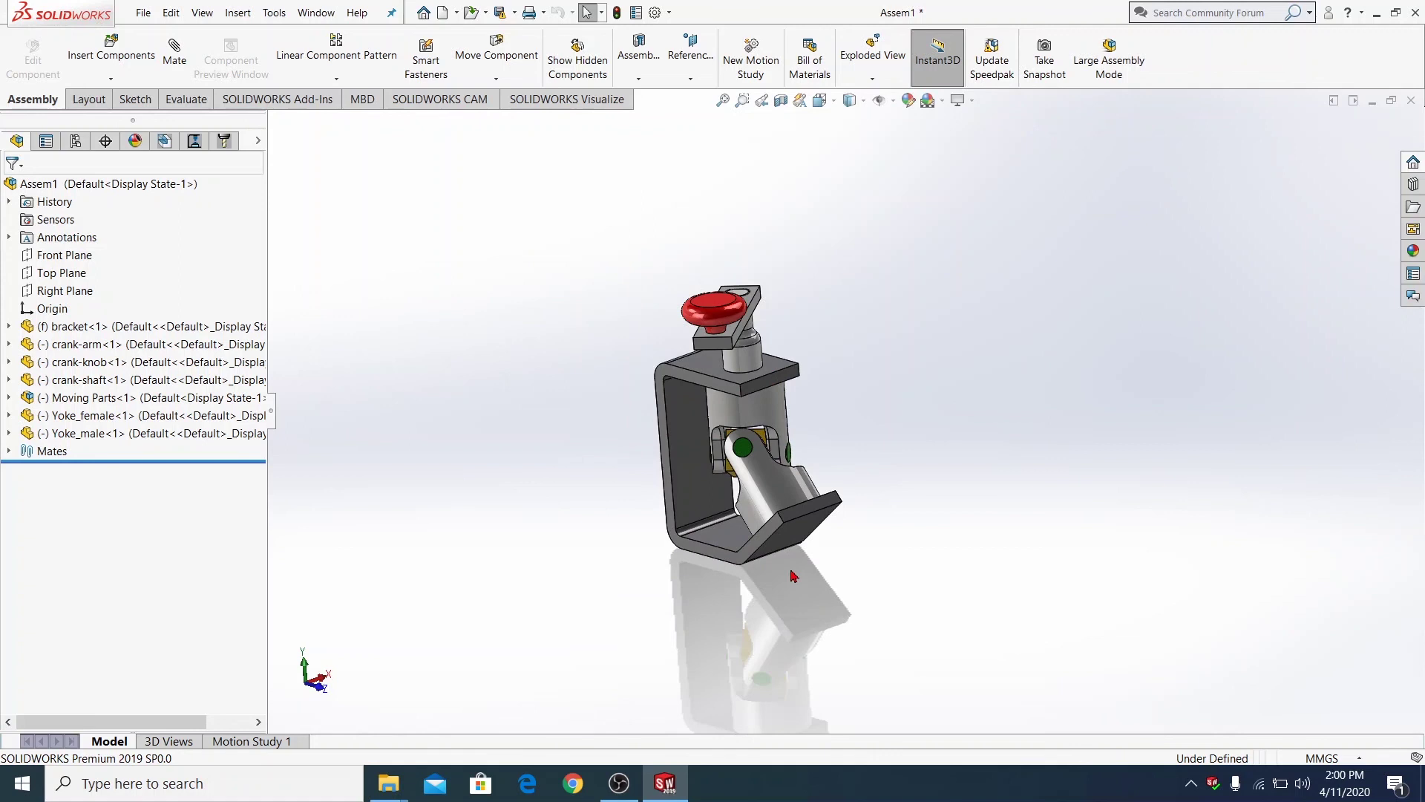
pyautogui.scroll(-2, 774, 582)
pyautogui.click(971, 100)
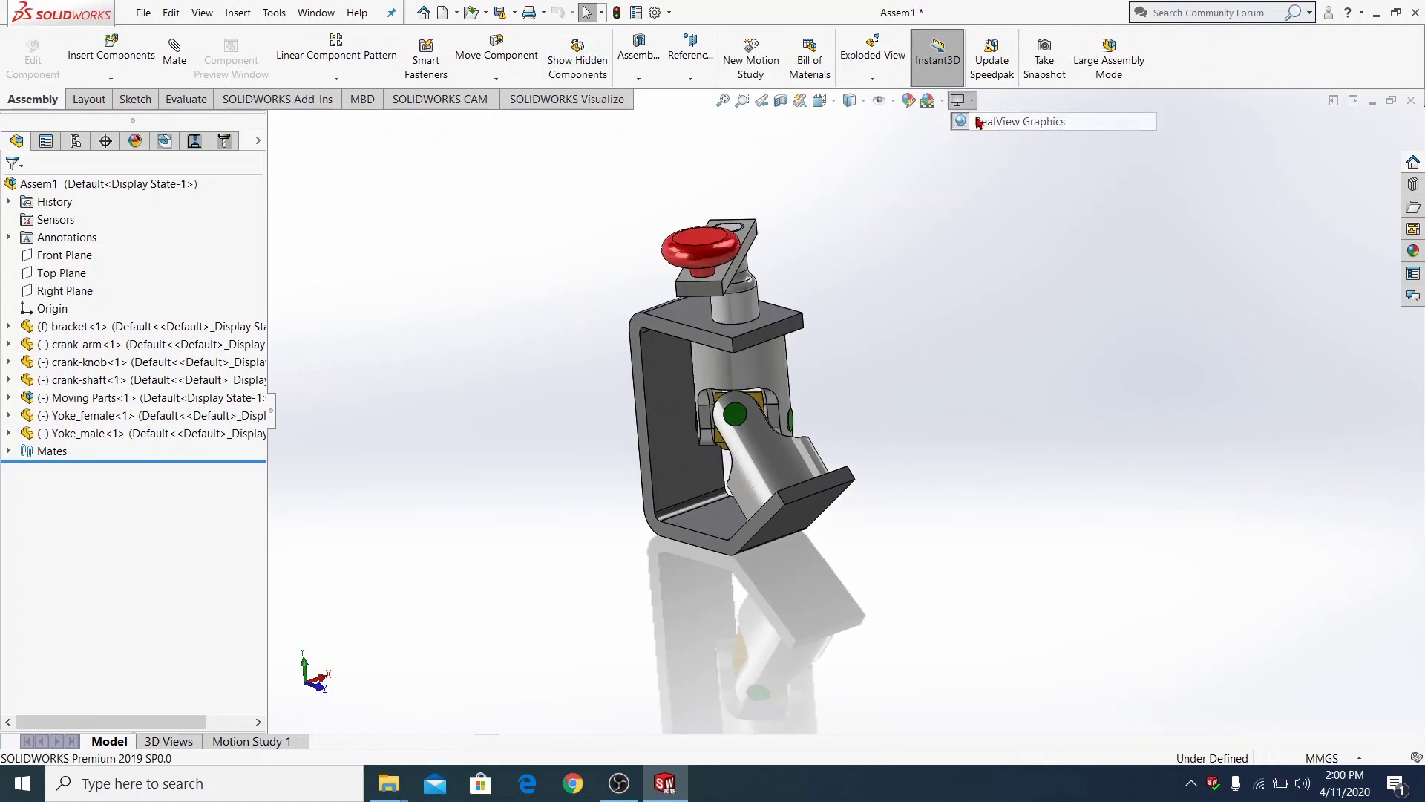
pyautogui.click(995, 121)
pyautogui.click(972, 101)
pyautogui.click(977, 122)
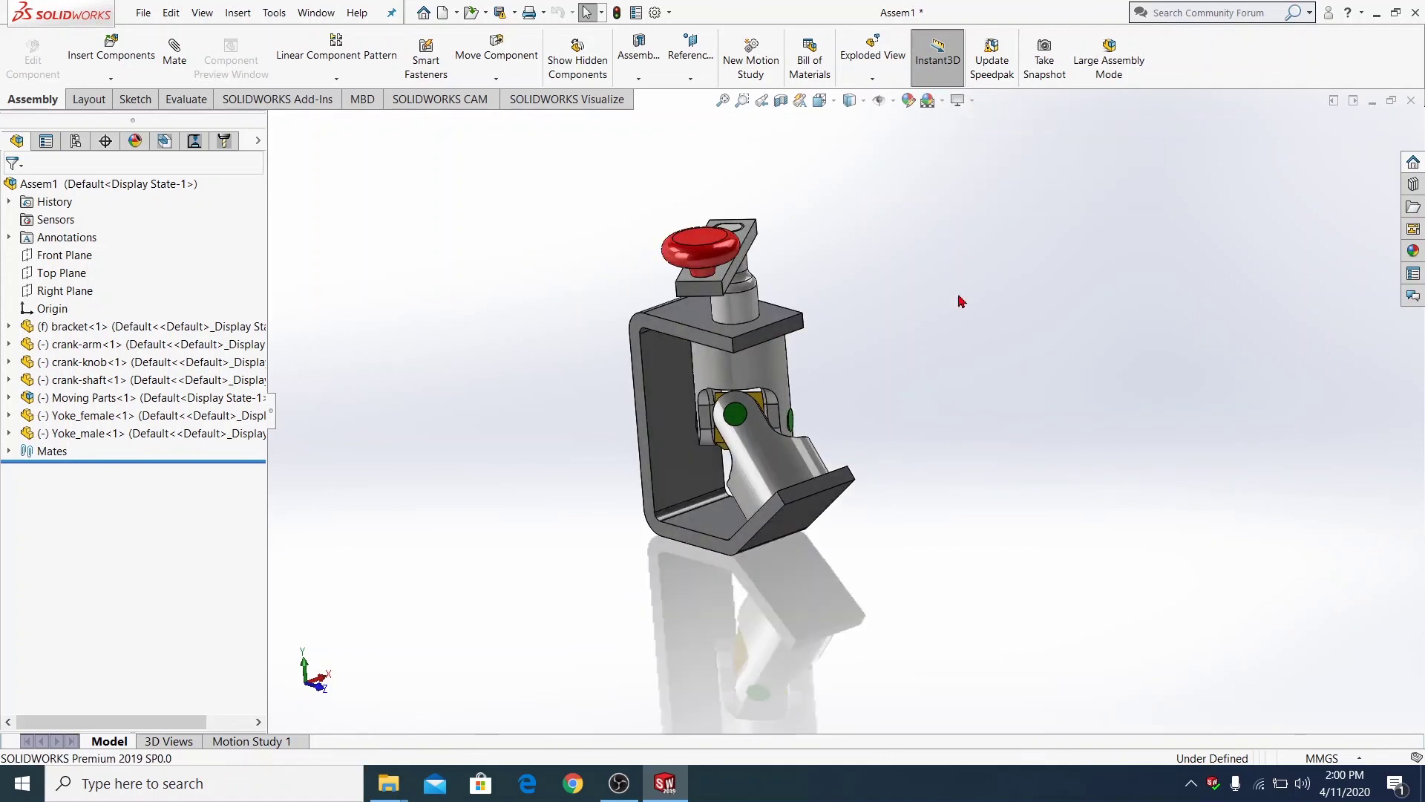